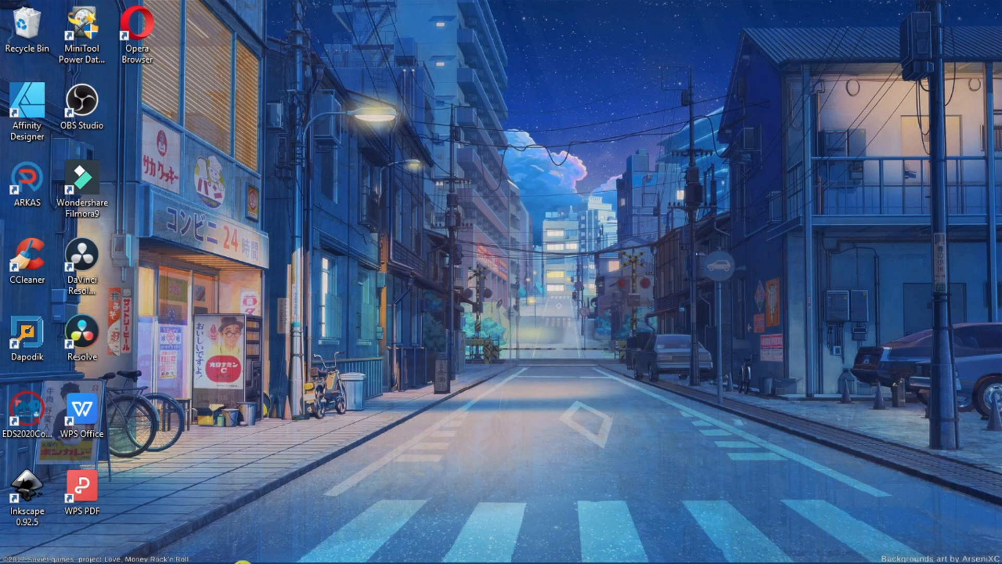
- Switch to Chrome and try to change the active Google account to the belajar.id admin account
left_click(121, 553)
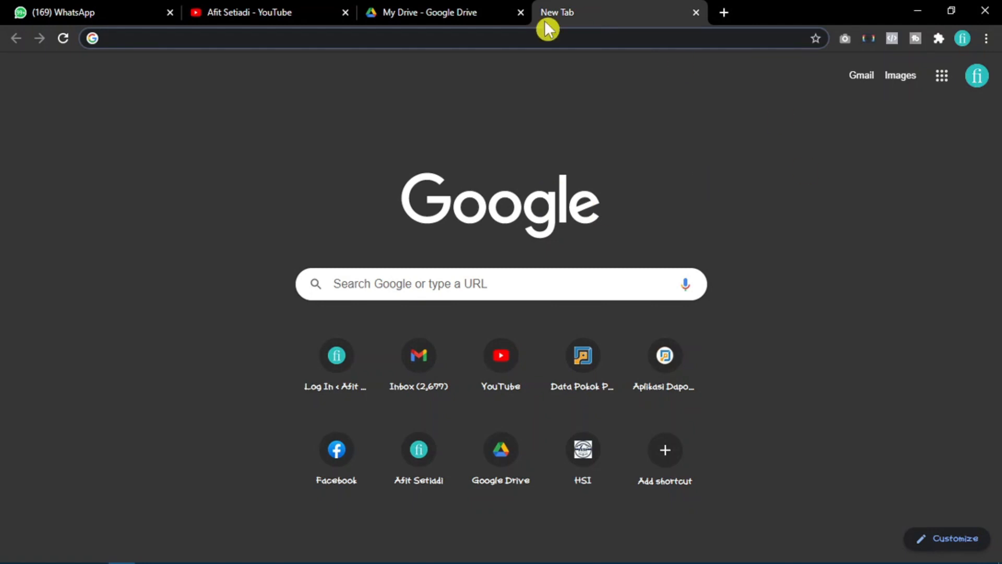
left_click(977, 76)
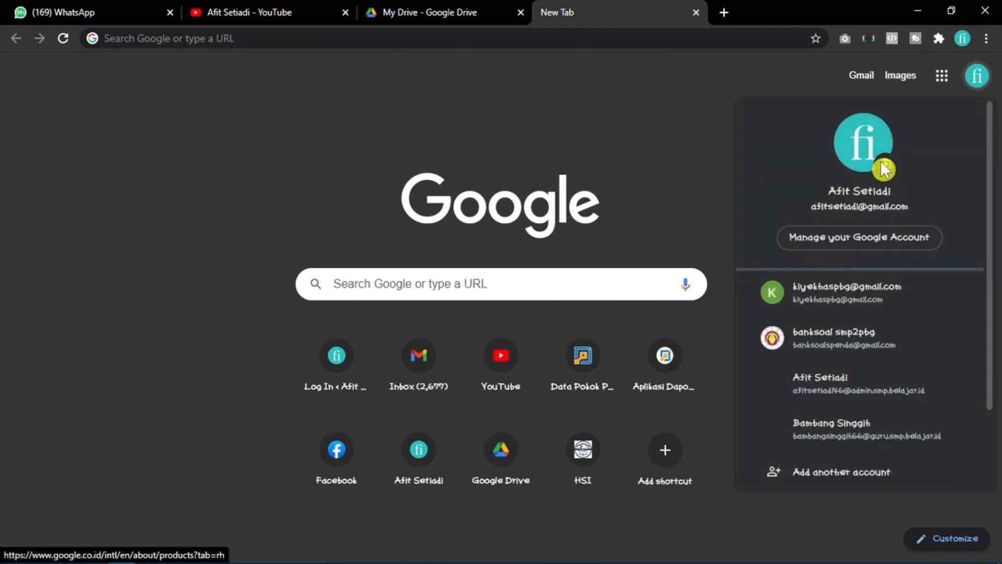
scroll(861, 381, "down", 3)
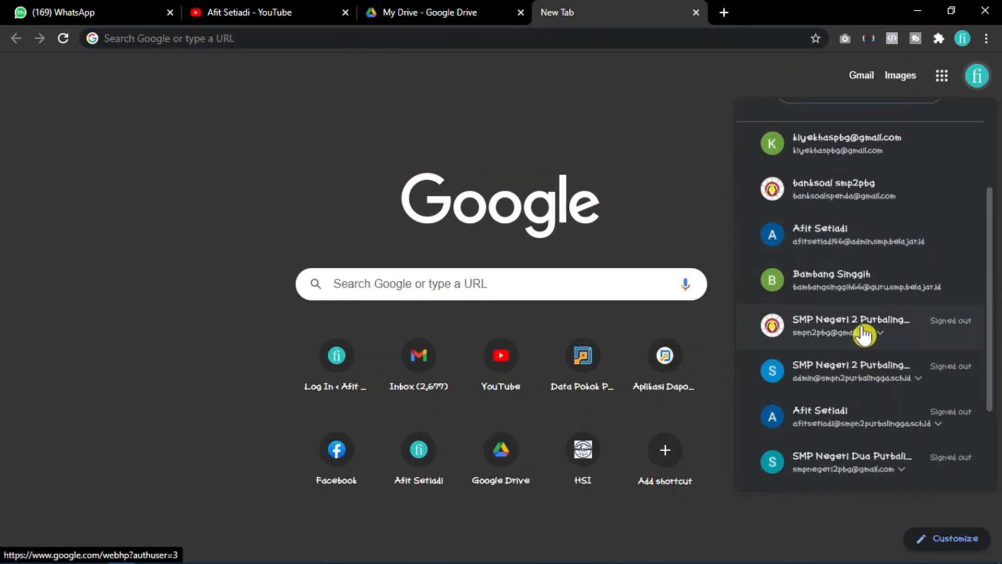
scroll(861, 329, "up", 2)
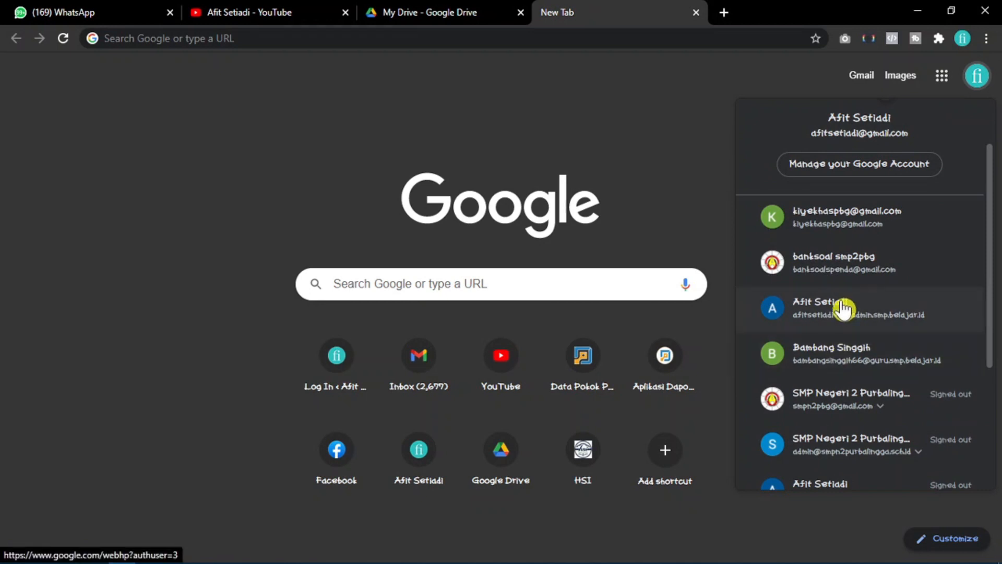
left_click(842, 307)
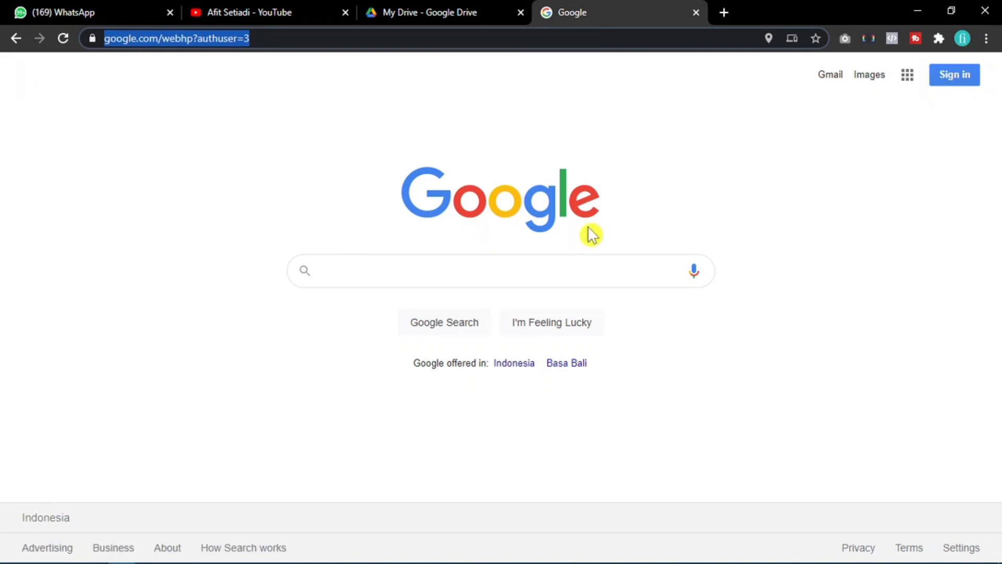
- Open Google Drive from the Google home page and close the older My Drive tab
left_click(443, 11)
key("ctrl+Tab")
left_click(907, 74)
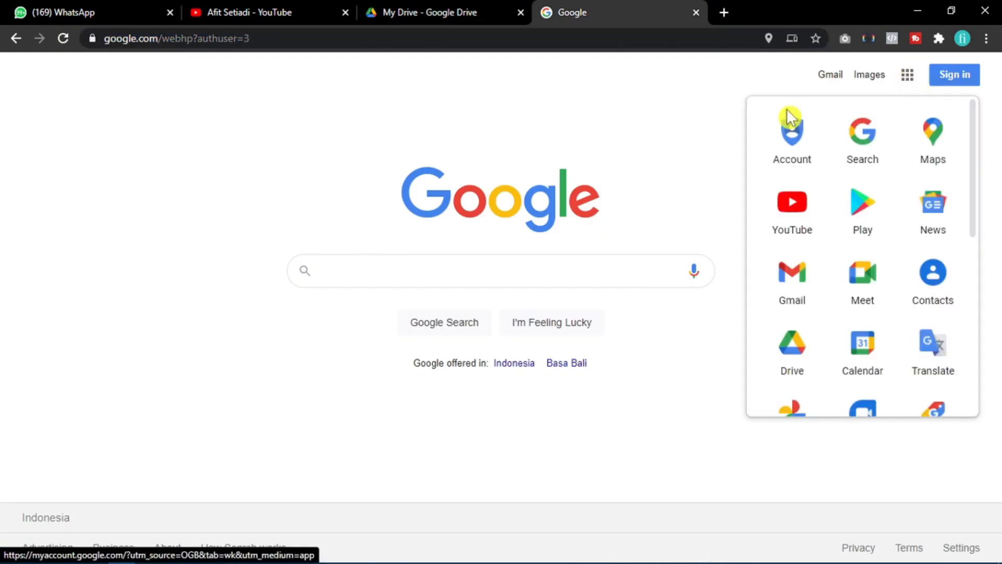
left_click(812, 374)
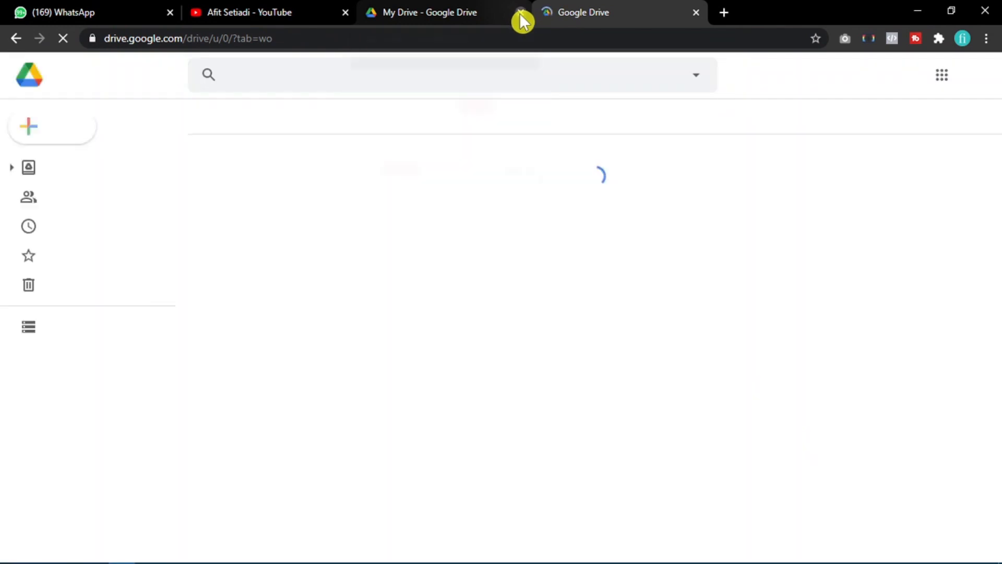
left_click(520, 12)
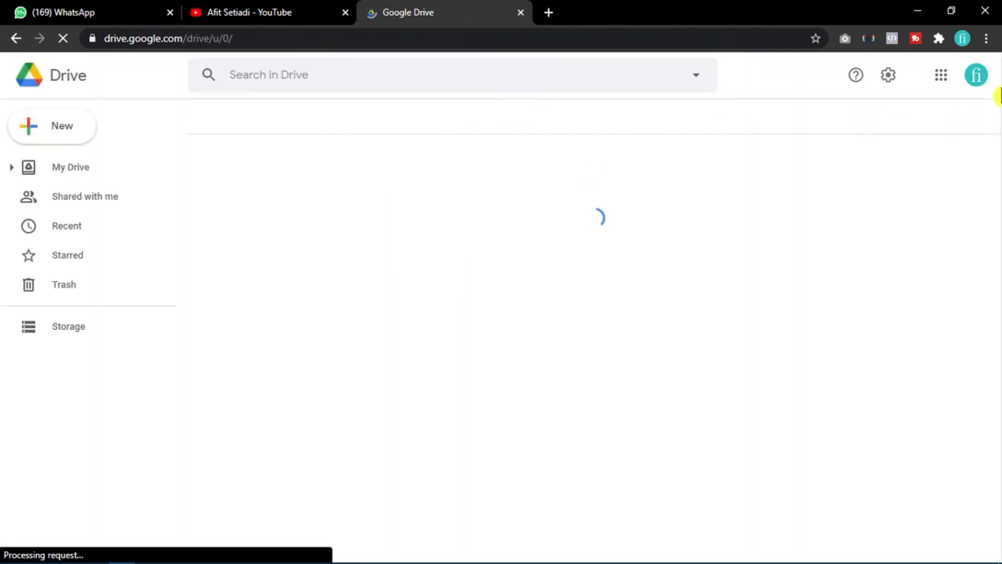
- Switch Google Drive to the belajar.id admin account and close the previous account's Drive tab
left_click(977, 81)
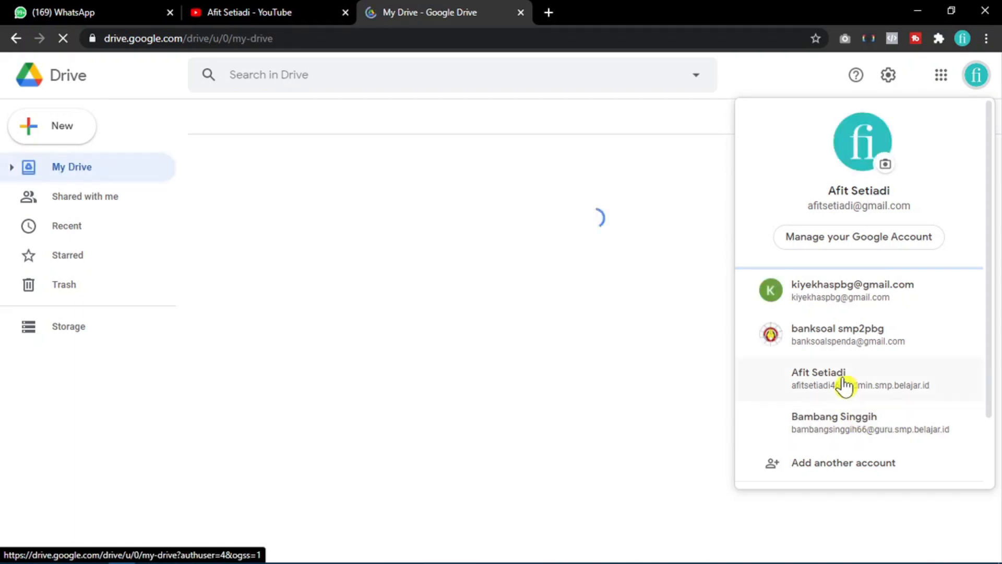
left_click(829, 387)
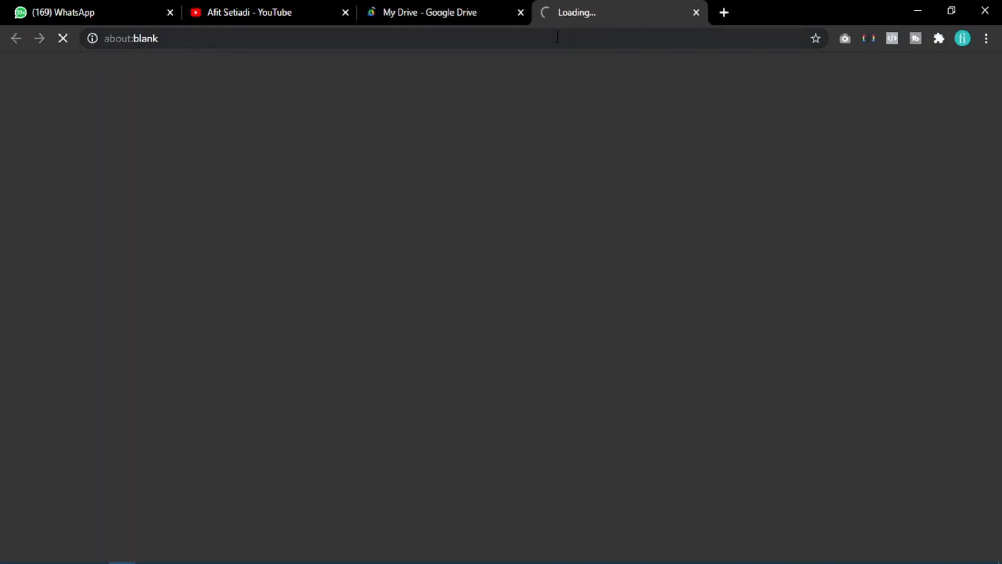
left_click(521, 13)
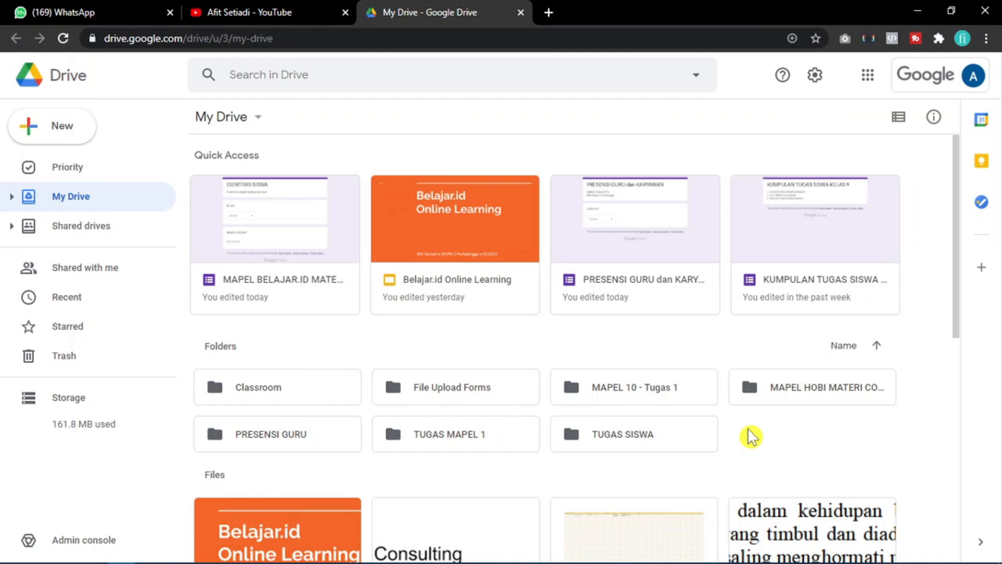
left_click_drag(957, 309, 954, 231)
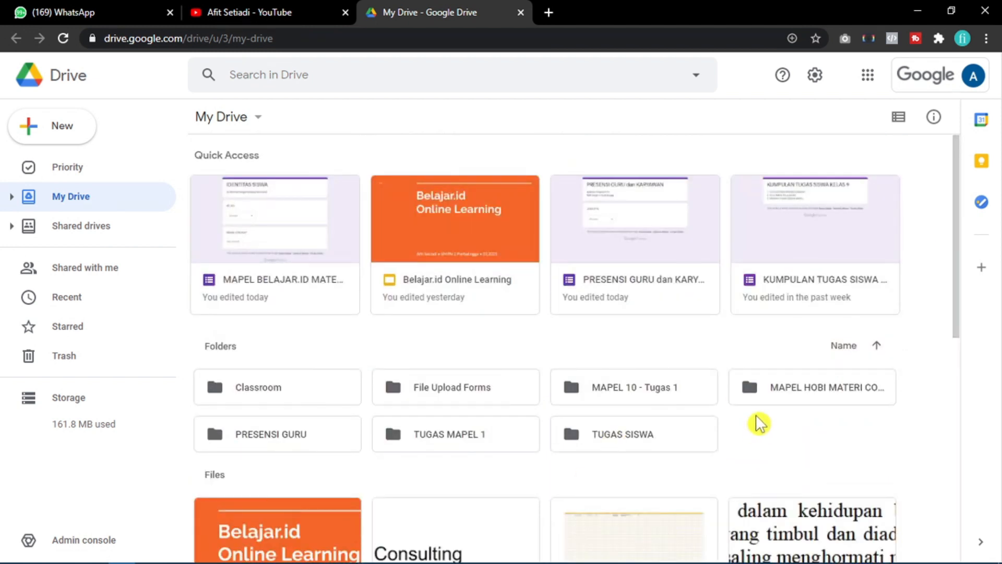
right_click(783, 431)
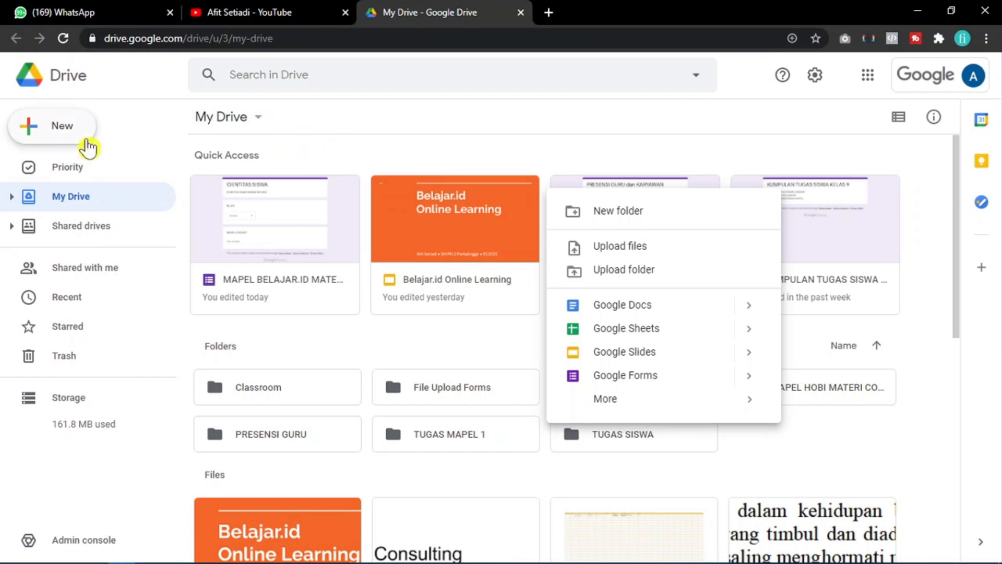
left_click(87, 139)
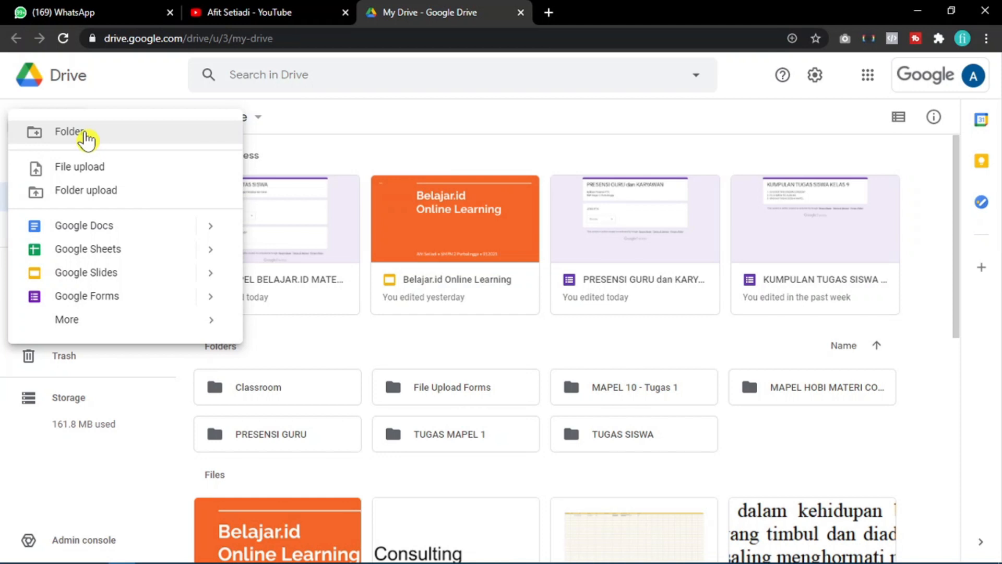
- Create a new folder named "MATERI PJJ - DESAIN GRAFIS" in My Drive
right_click(895, 443)
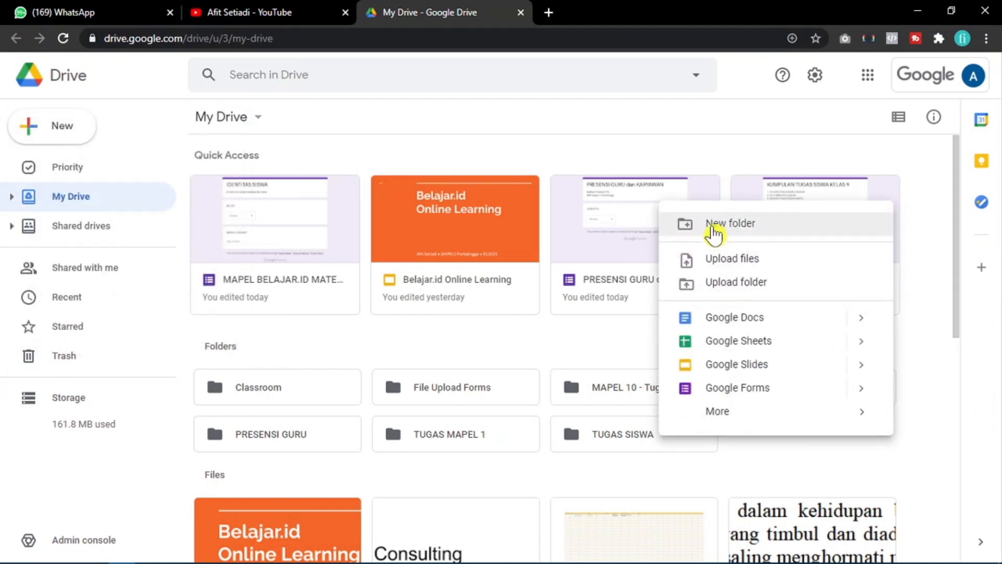
left_click(716, 228)
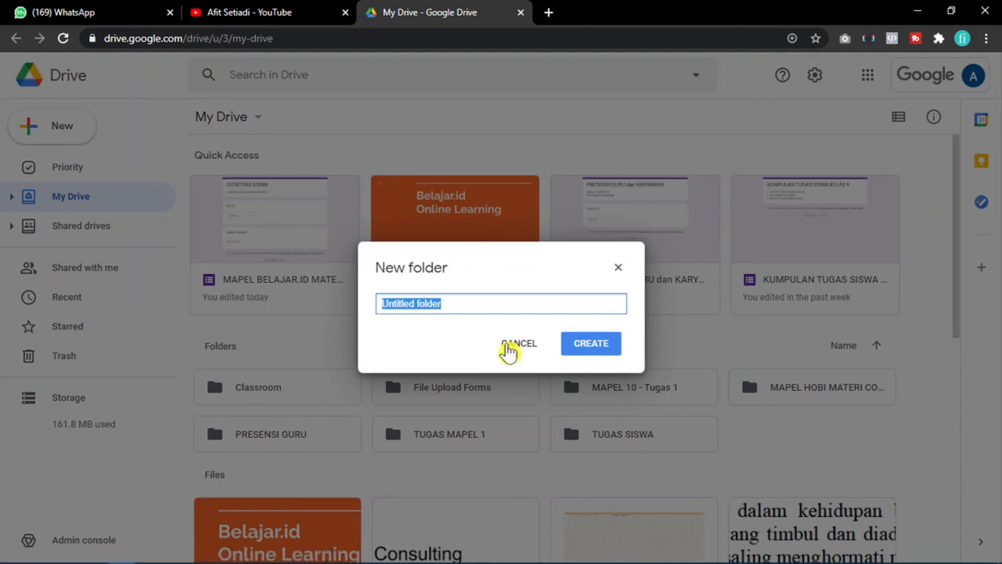
left_click(493, 303)
left_click_drag(493, 304, 341, 249)
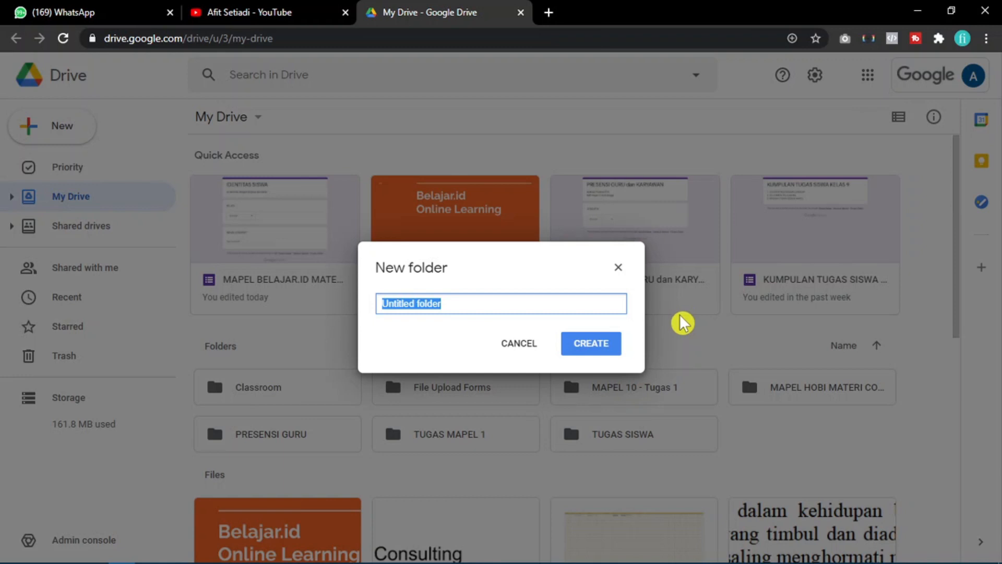
type("mate")
key("BackSpace")
key("BackSpace")
key("BackSpace")
key("BackSpace")
type("mat")
key("BackSpace")
key("BackSpace")
key("BackSpace")
type("MATERI")
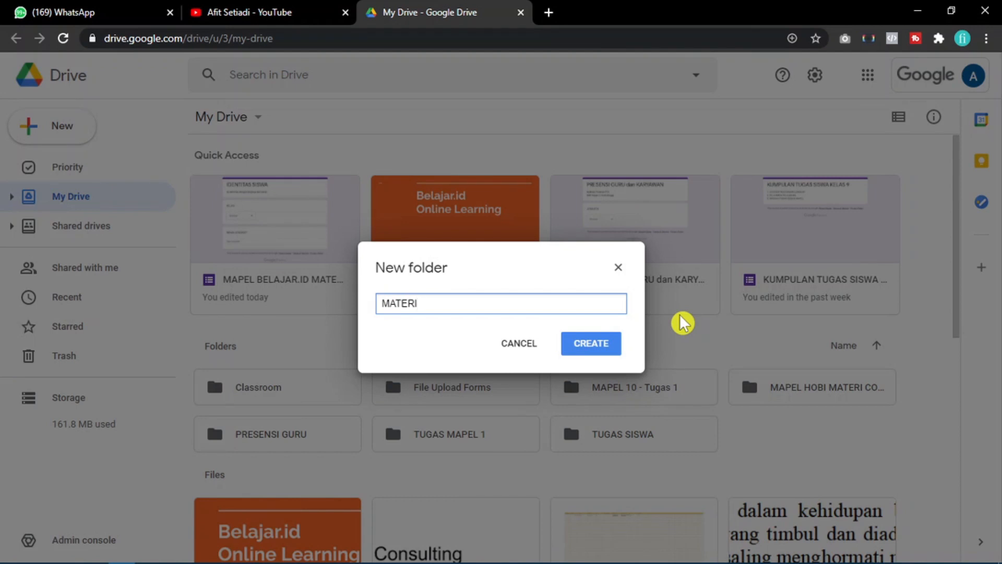
type(" PJJ")
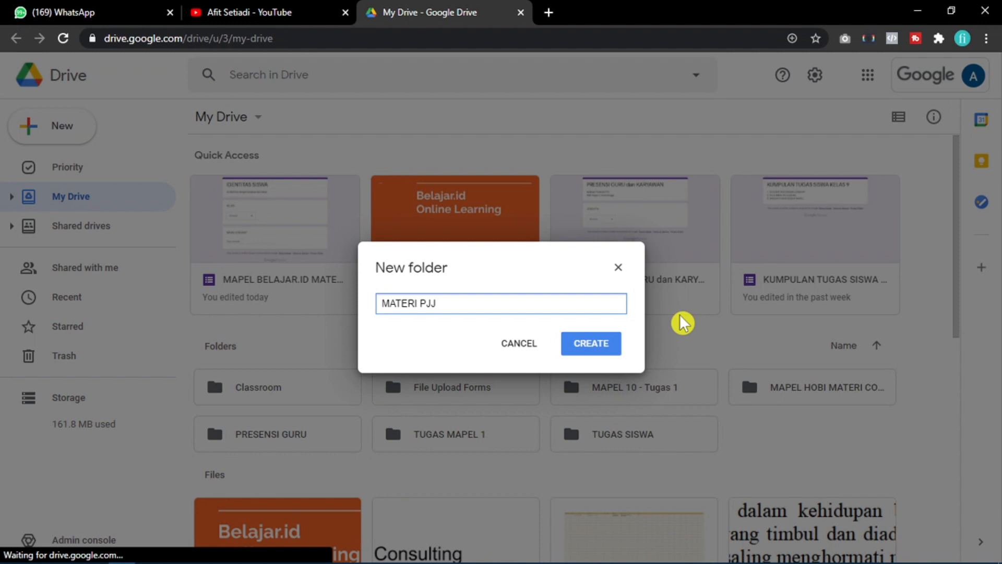
type(" -")
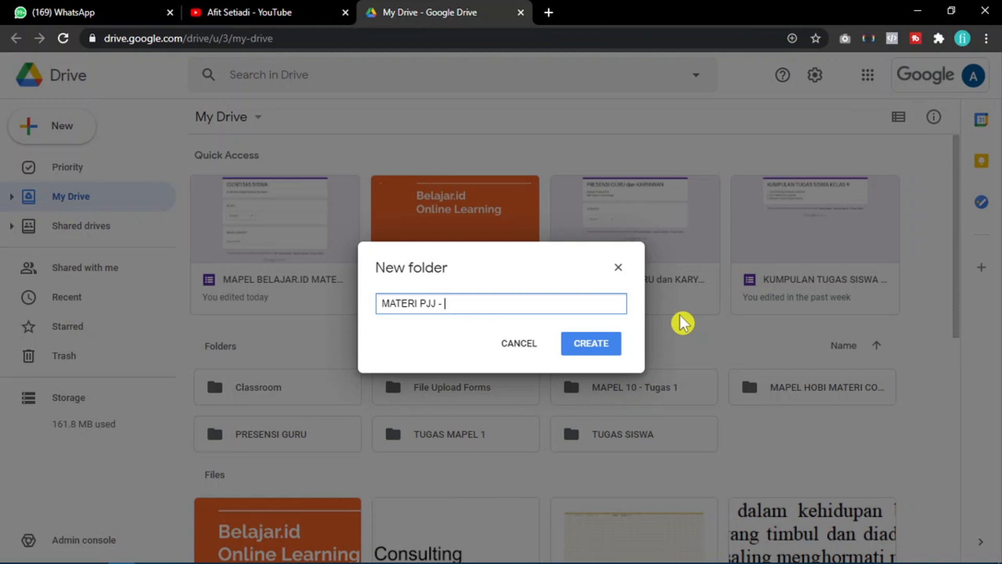
type("DESAIN GRAFIS")
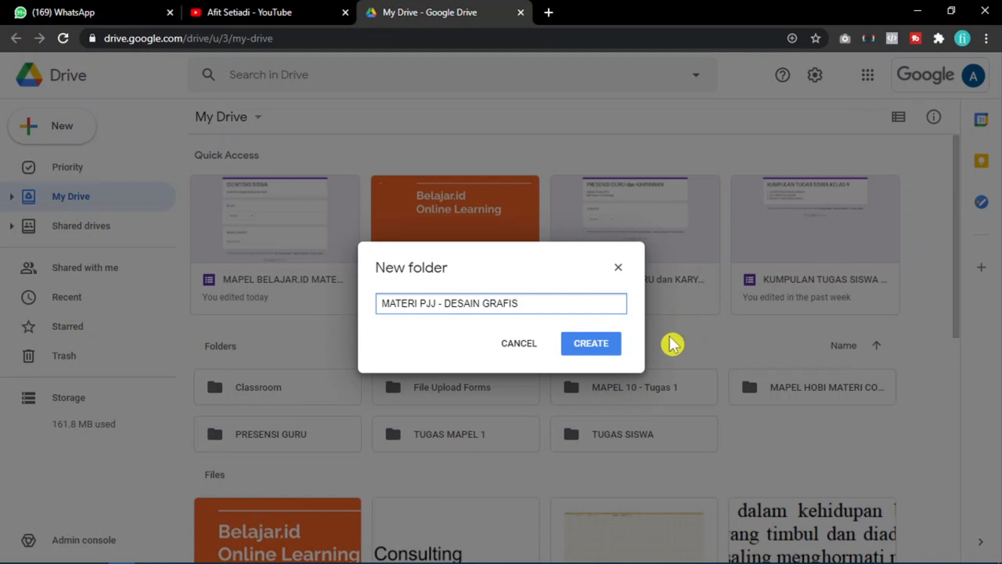
left_click(600, 358)
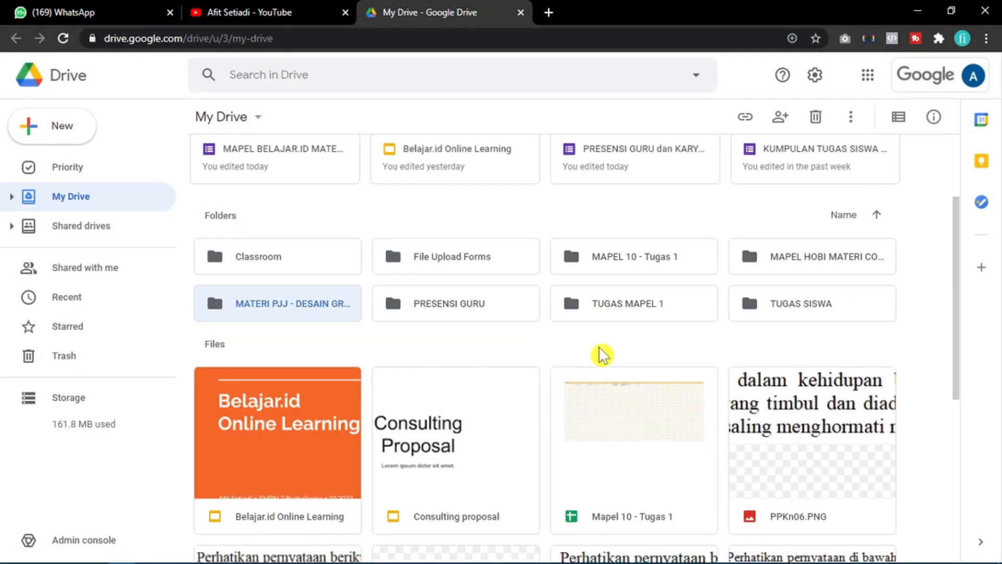
- Open the MATERI PJJ - DESAIN GRAFIS folder and create a blank Google Form inside it
double_click(275, 315)
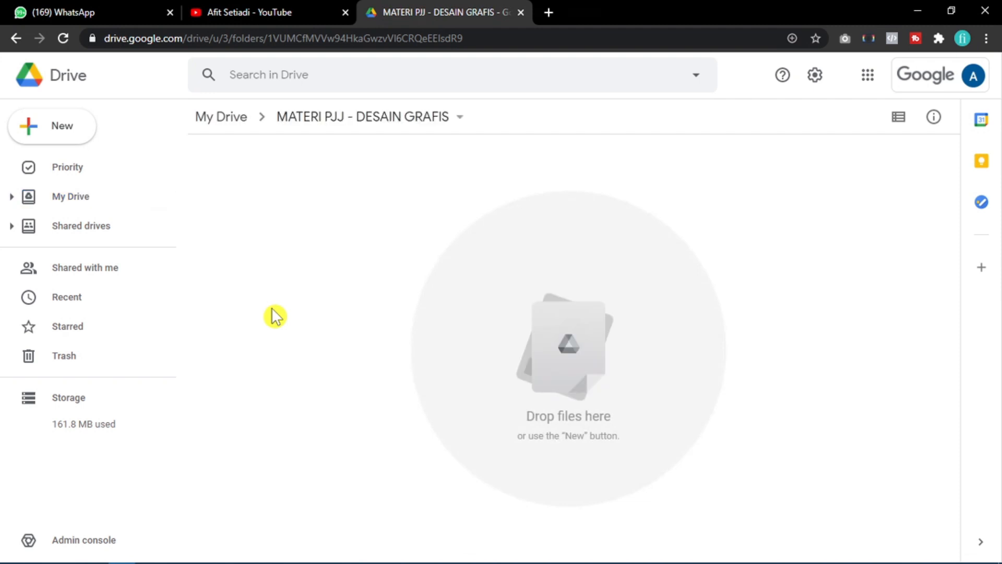
right_click(338, 251)
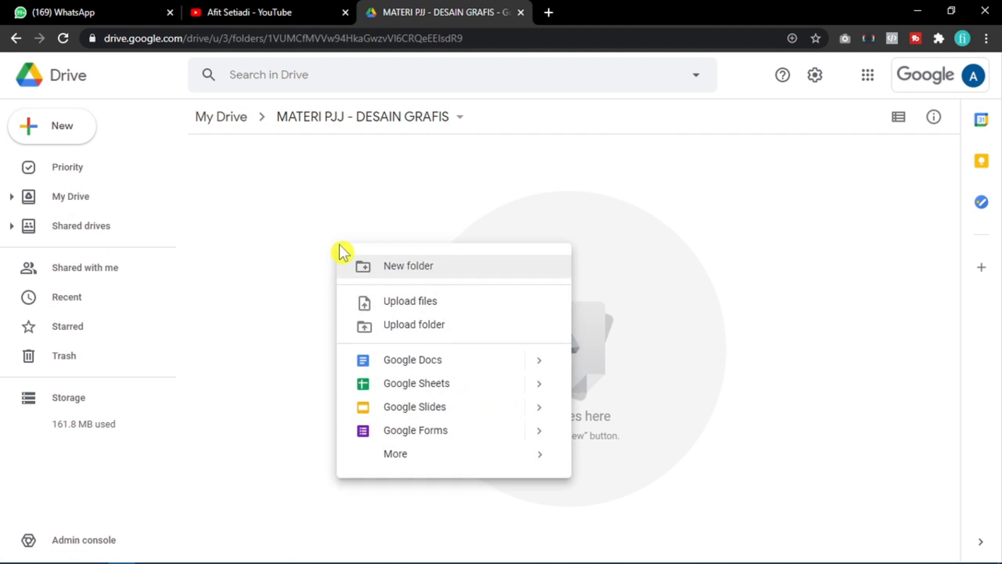
left_click(308, 259)
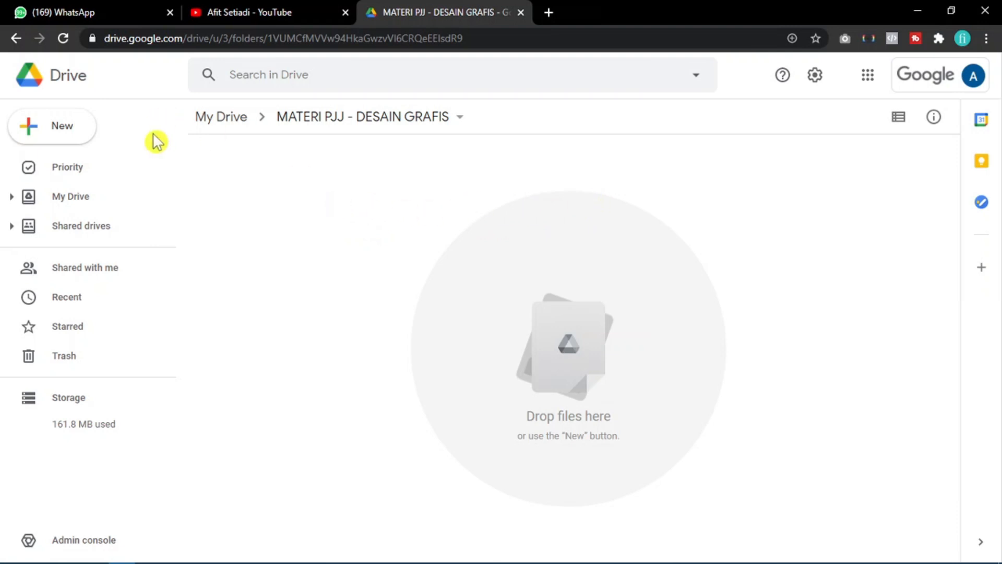
left_click(72, 136)
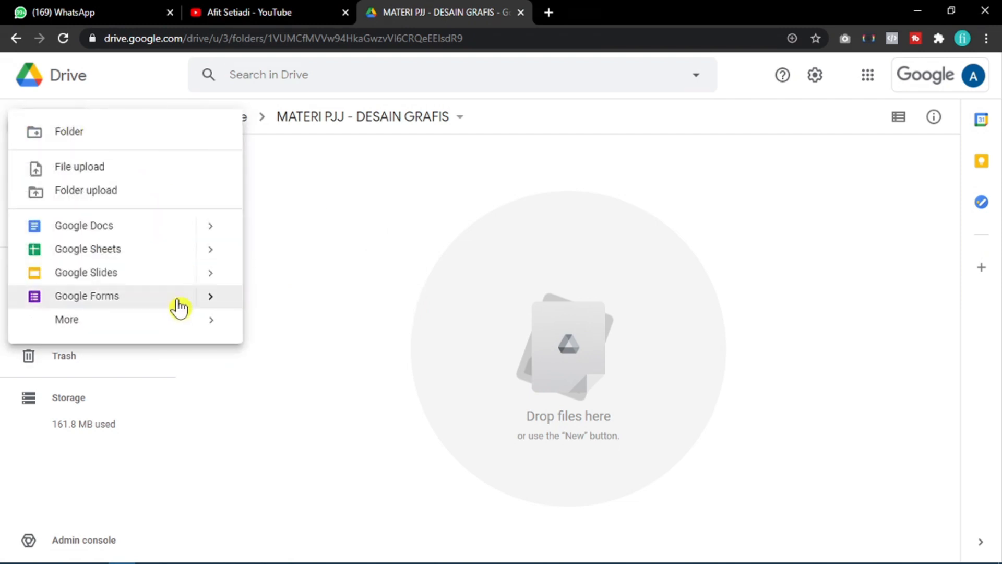
mouse_move(207, 297)
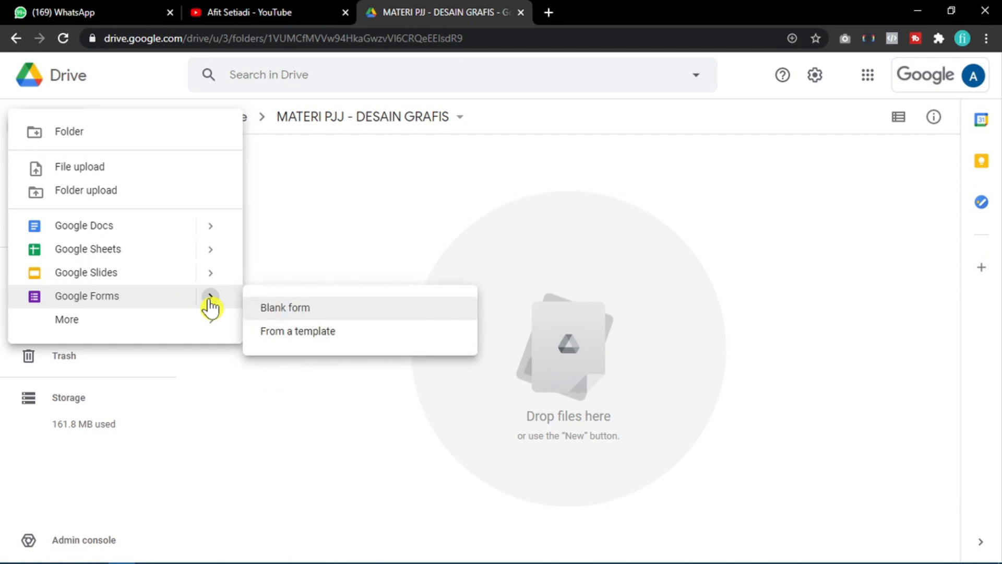
left_click(276, 310)
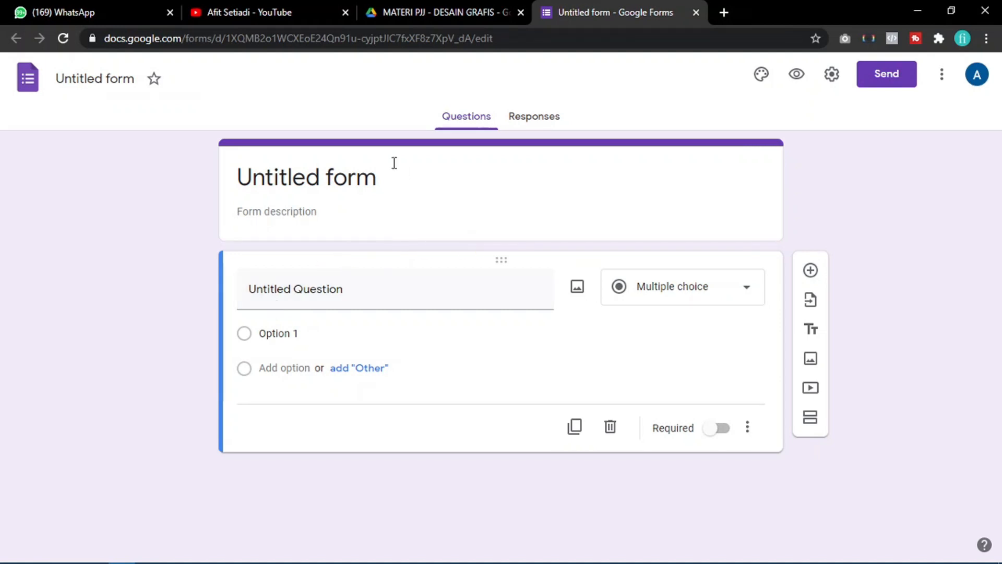
- Set the form's title to "DESAIN GRAFIS 1 - MEMBUAT COVER VIDEO DENGAN CANVA"
left_click(373, 177)
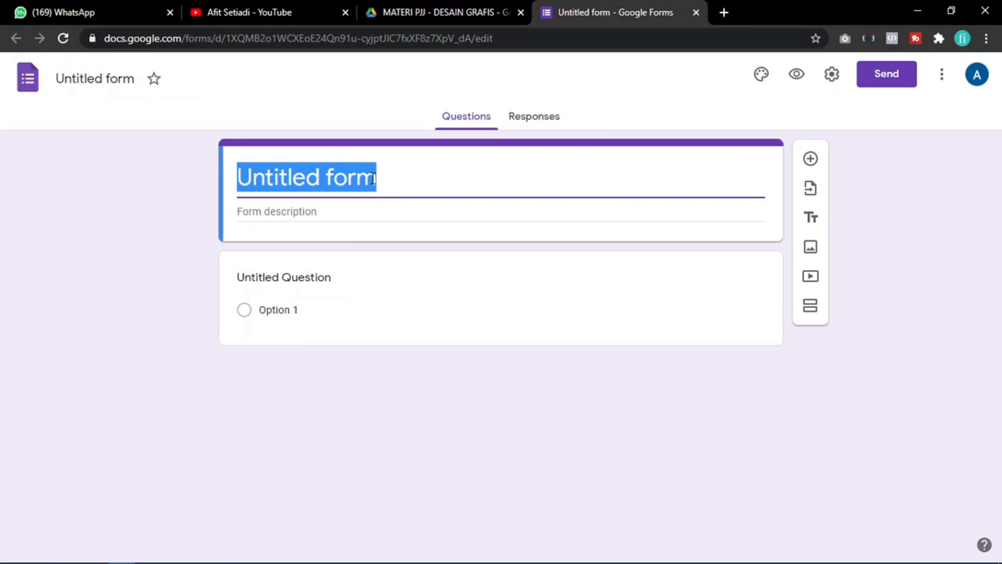
type("d")
key("BackSpace")
type("d")
key("BackSpace")
type("d")
key("BackSpace")
type("D")
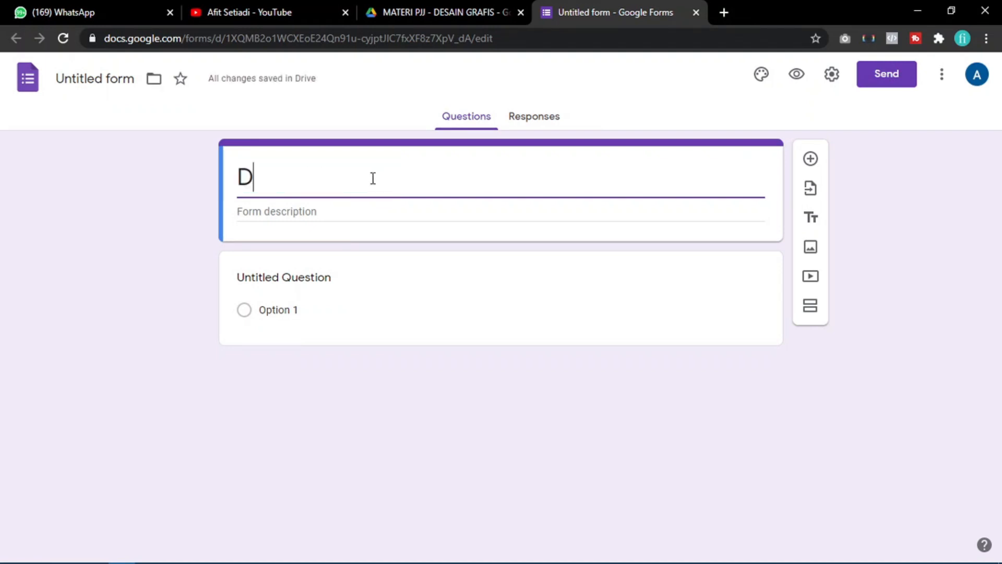
type("ESAIN GRAFIS ")
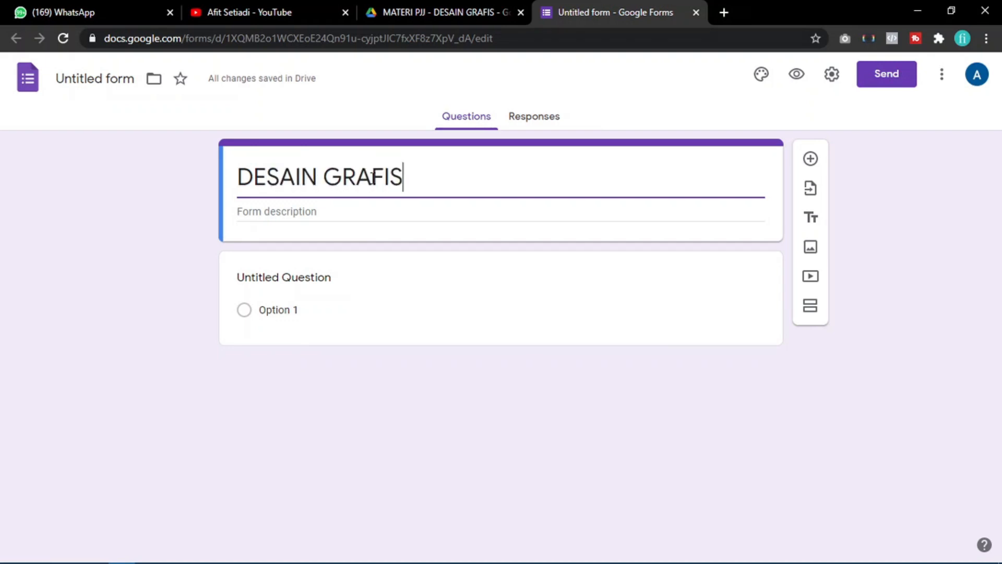
type("1")
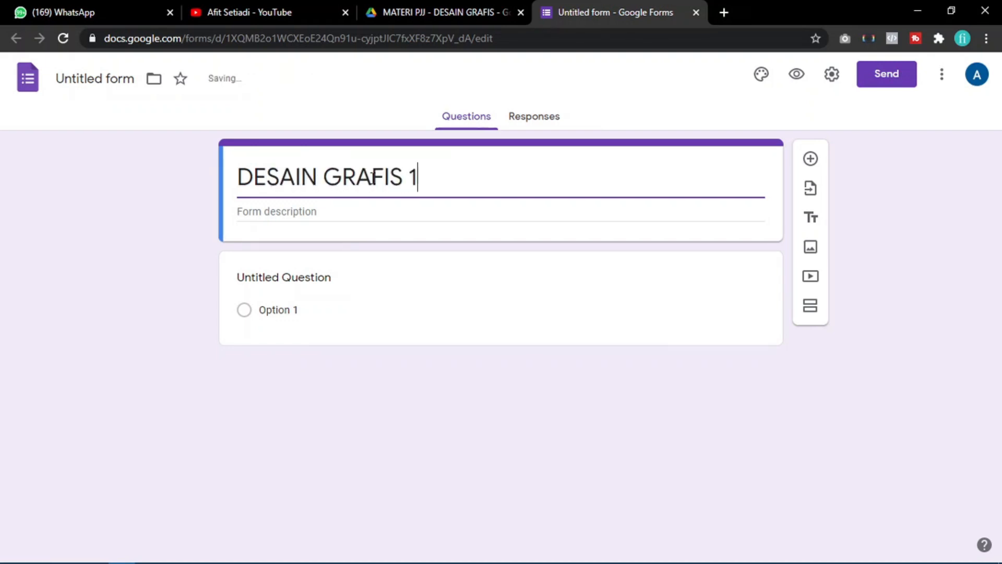
type(" - MEMBUAT ")
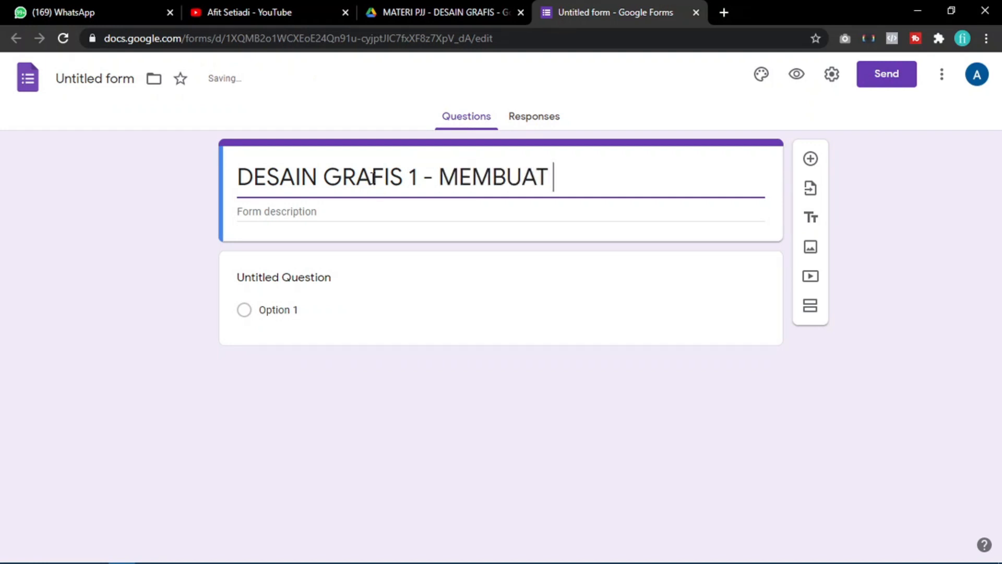
type("COVER ")
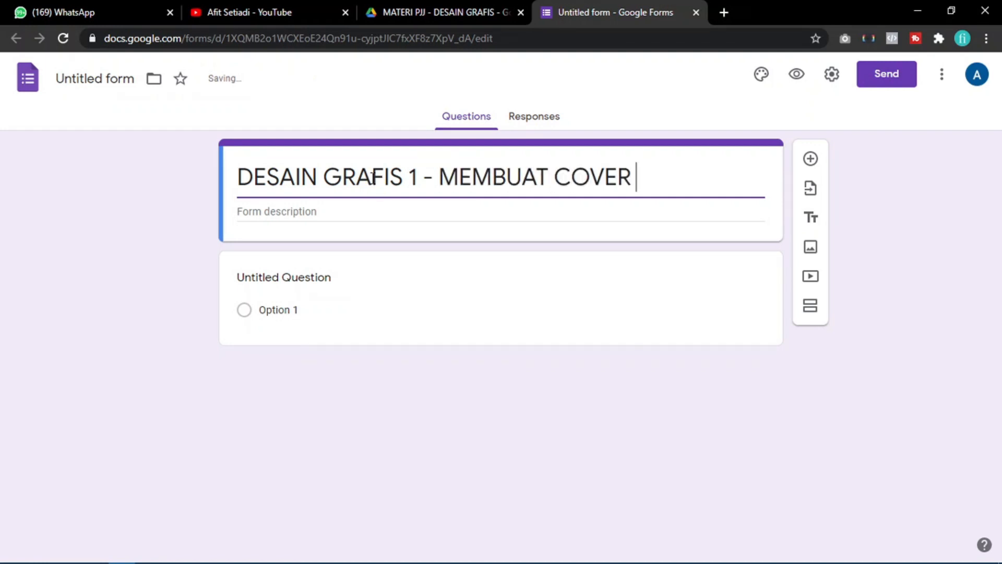
type("VIDEO DENGAN CANVA")
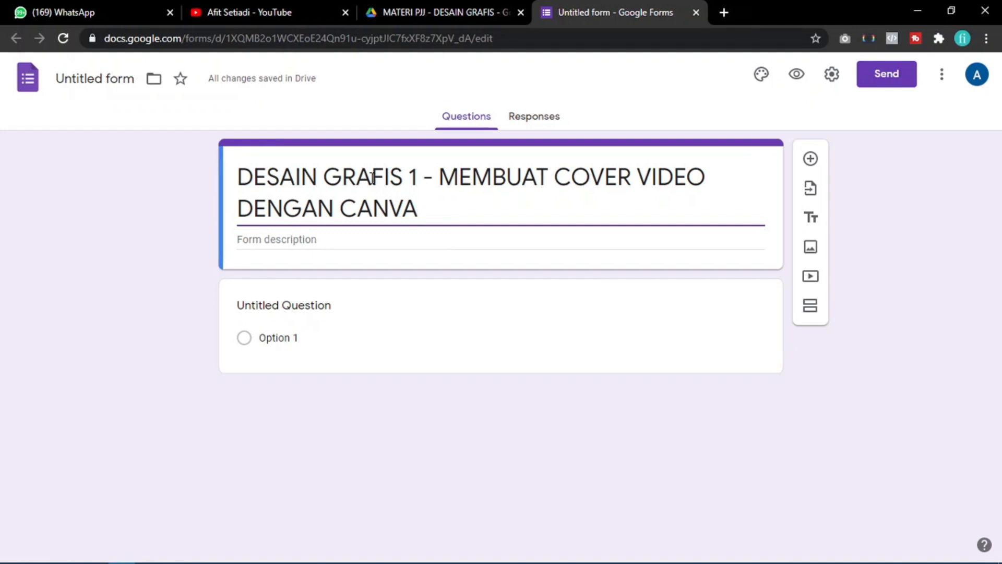
- Set the form description to "Di materi kali ini kita akan belajar bersama tentang bagaimaan membuat cover video menggunakan aplikasi canva secara online dan gratis."
left_click(316, 239)
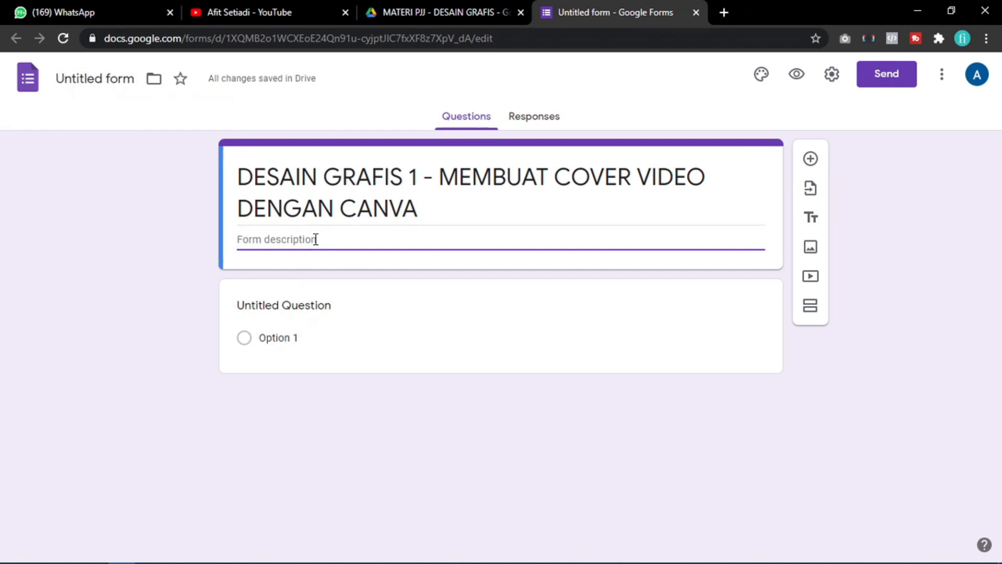
type("Di mate")
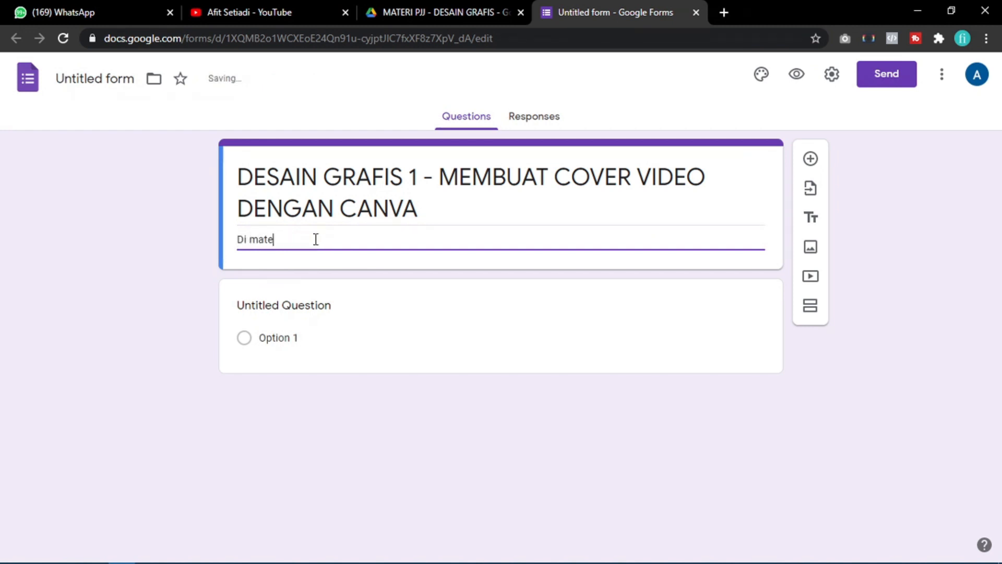
type("ri kali ini kita akan belaja")
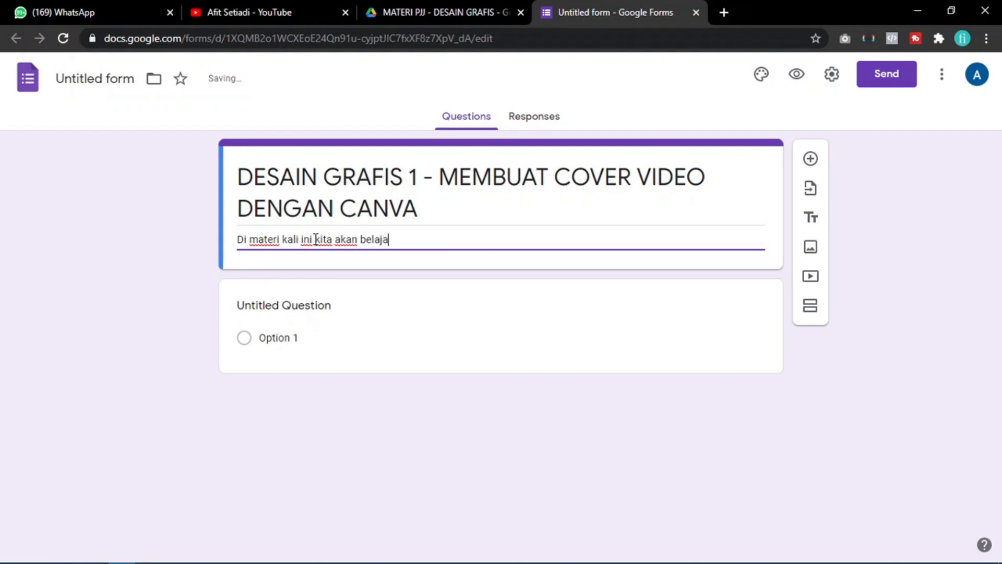
type("r bersama te")
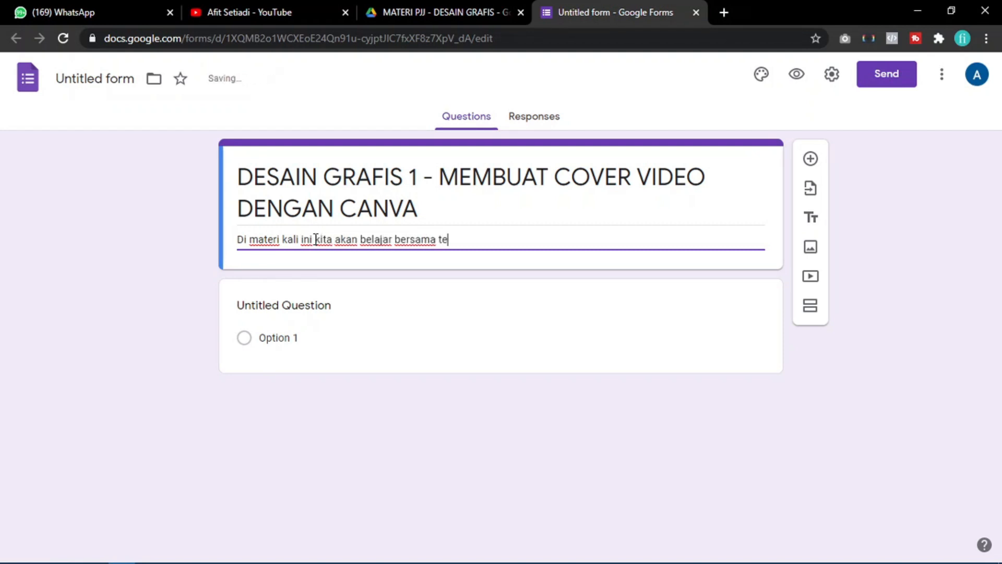
type("ntang bagaimaan me")
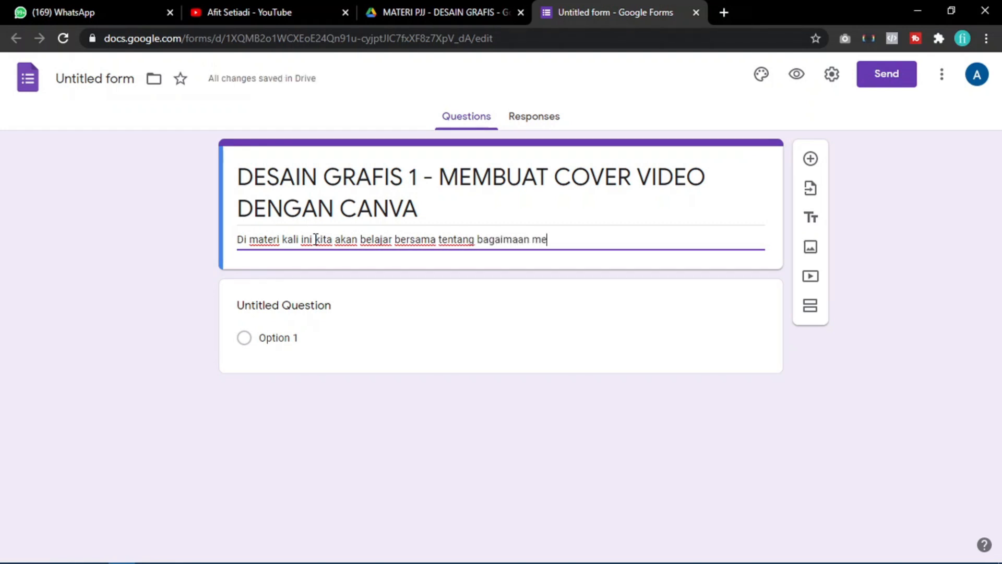
type("mbuat")
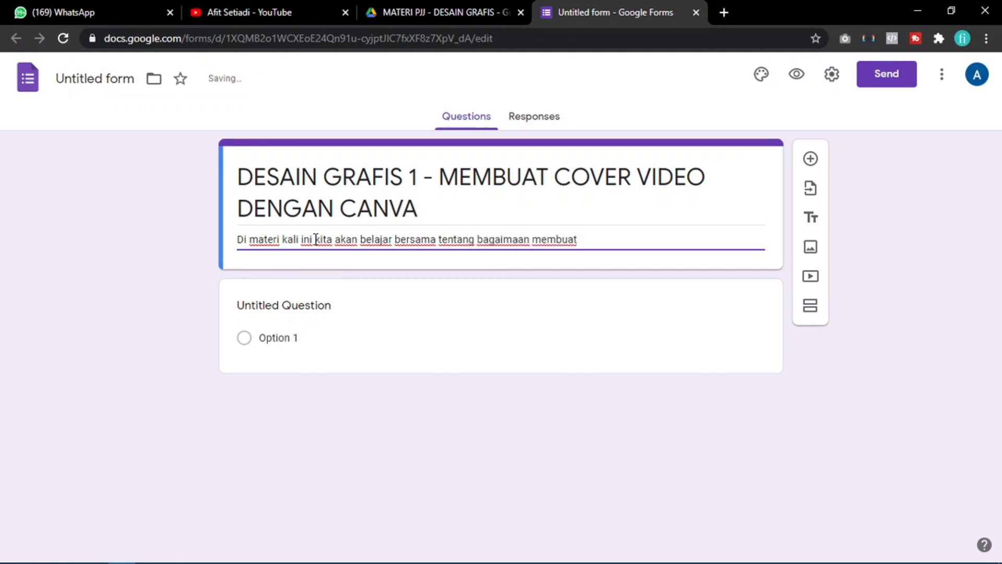
type(" cover video menggunaa")
key("BackSpace")
type("kan ")
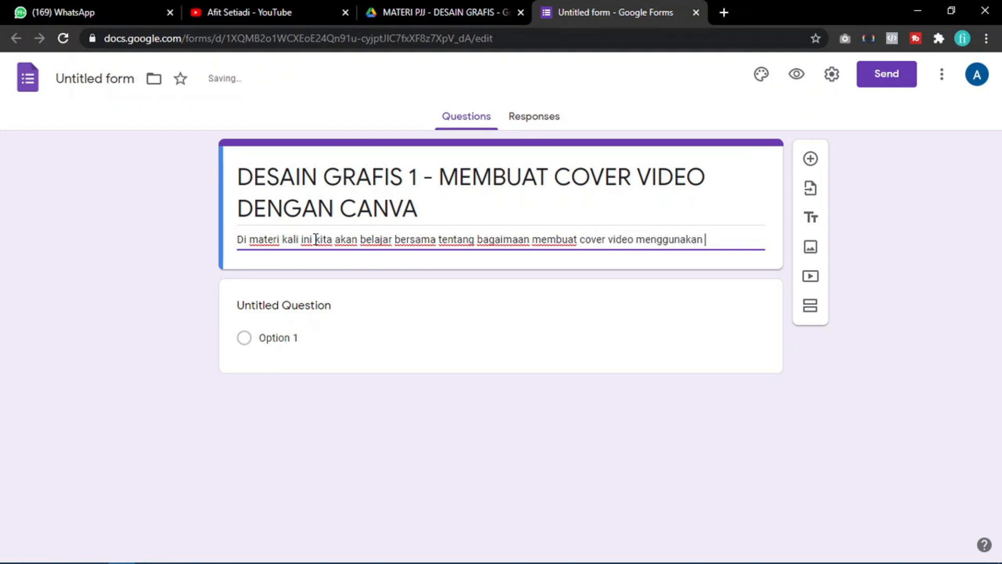
type("aplikasi can")
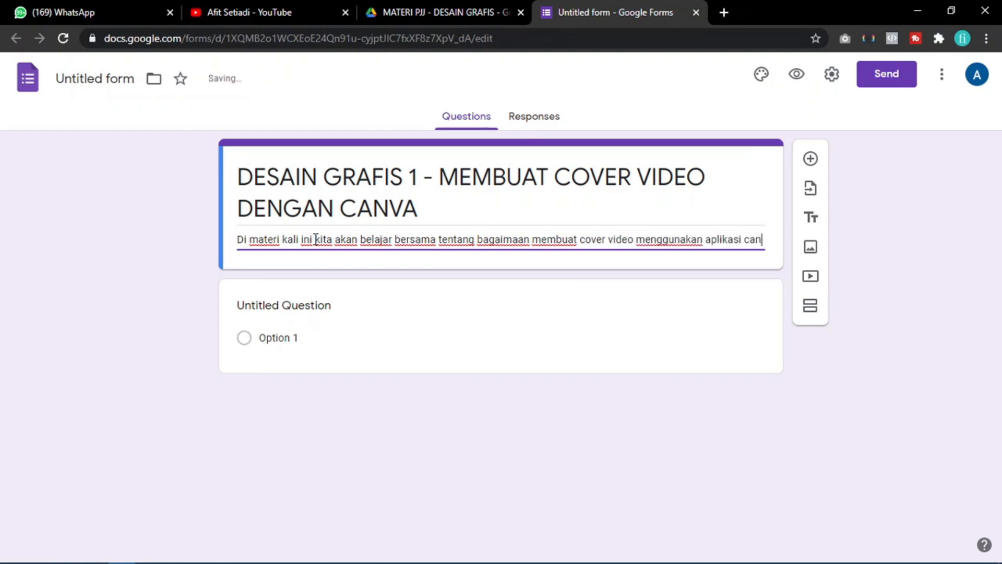
type("va secara onl")
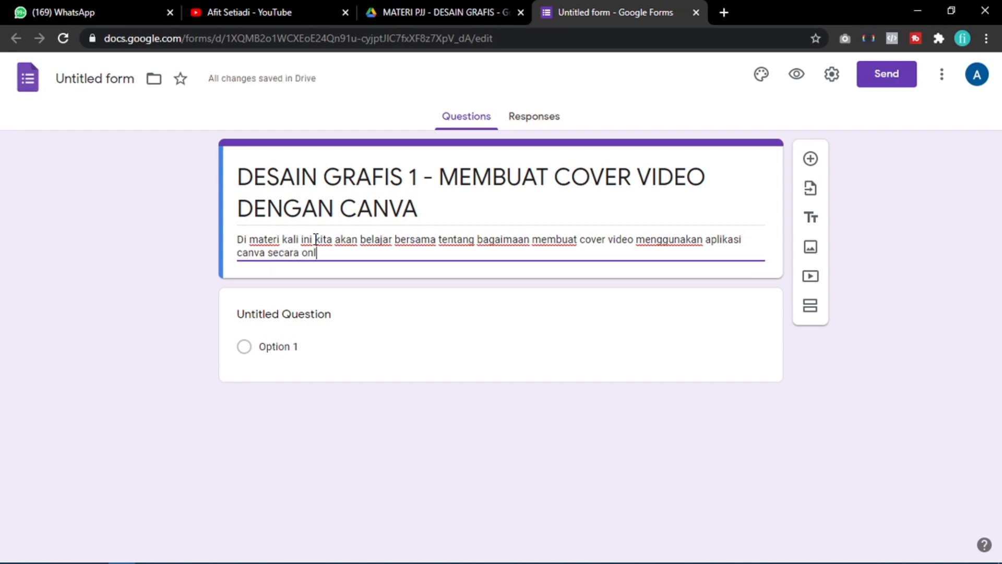
type("ine dan gratis.")
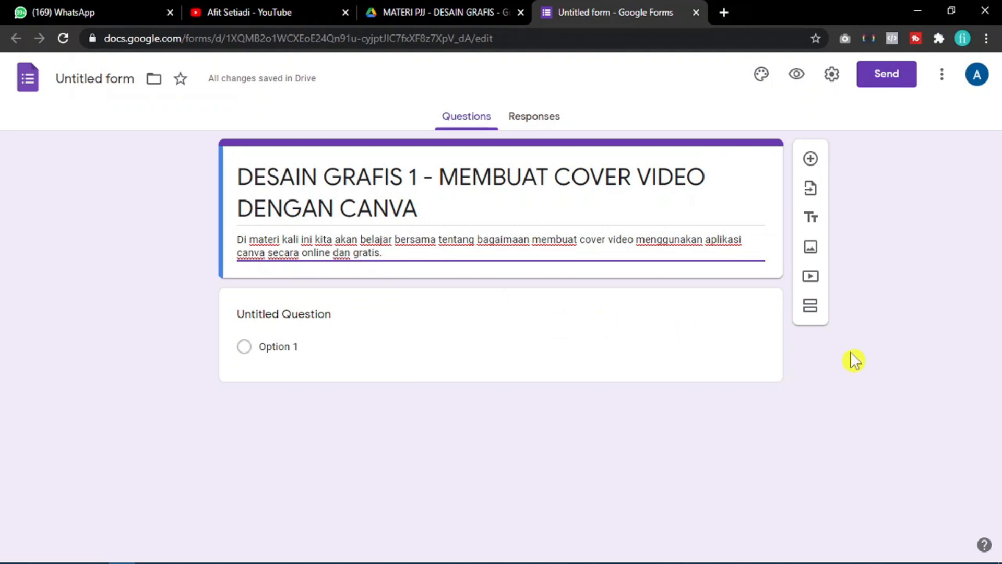
left_click(872, 367)
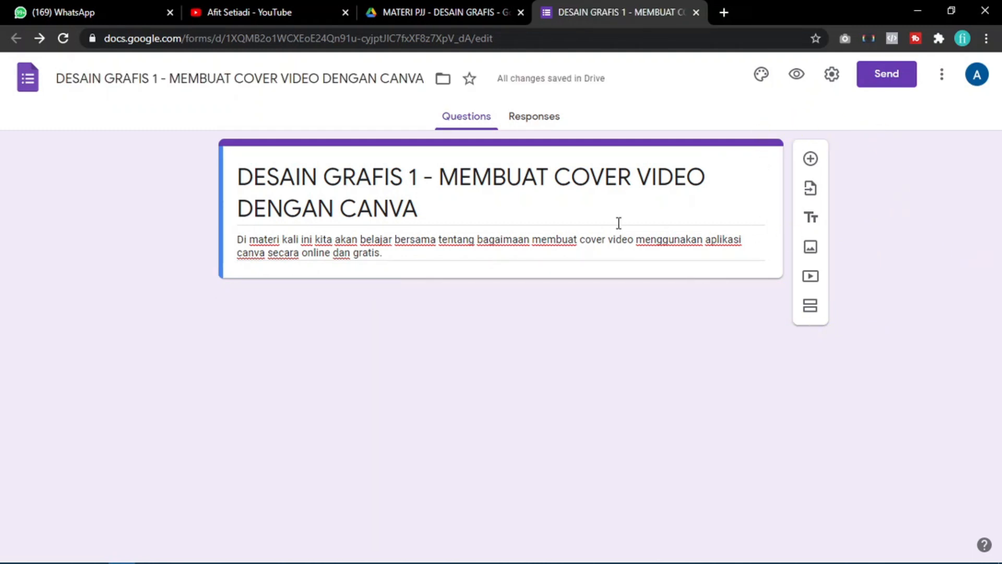
- Add a second section below the form header and title it "IDENTITAS SISWA"
triple_click(510, 221)
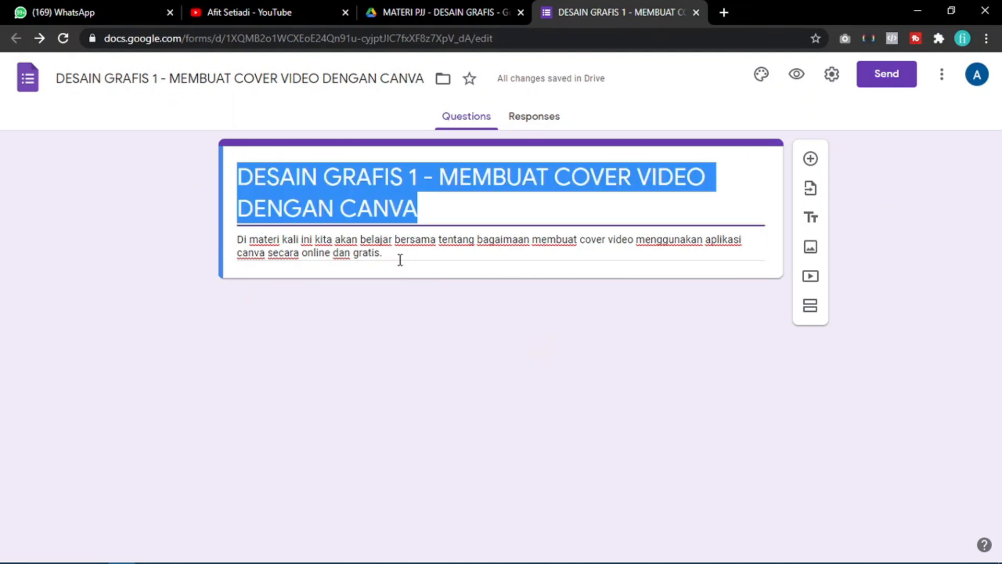
left_click(810, 313)
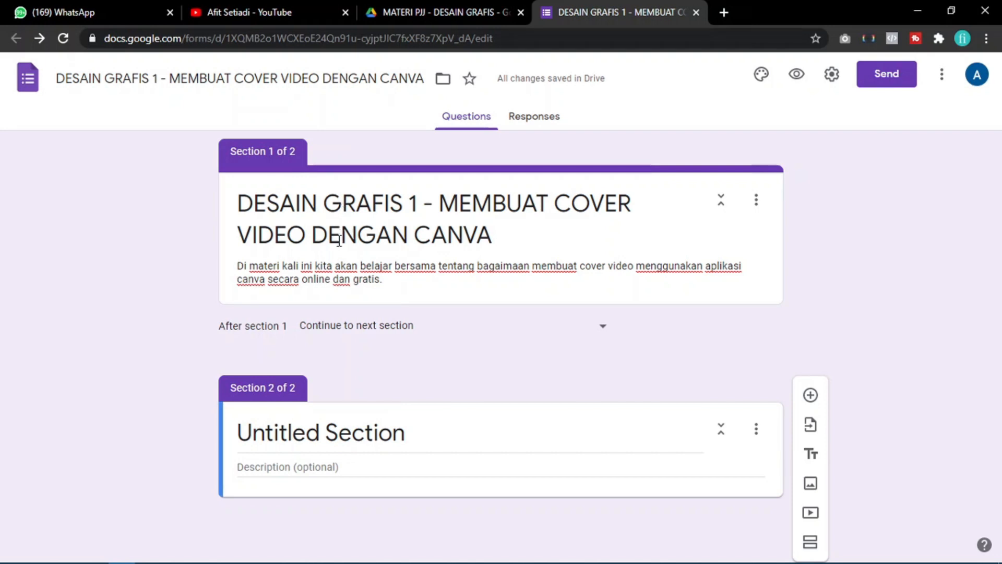
left_click(406, 438)
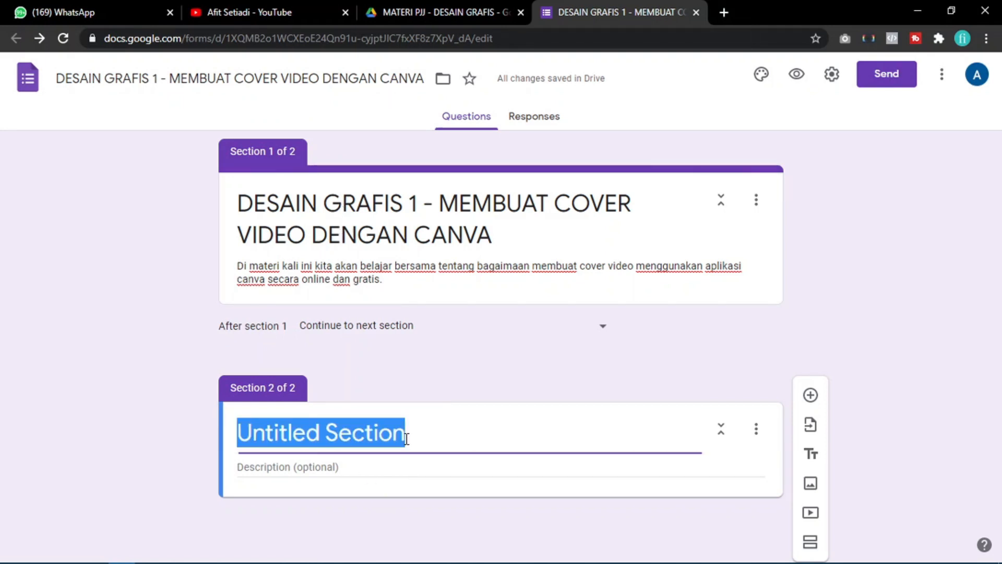
type("k")
key("BackSpace")
type("IDENTITAS SISWA")
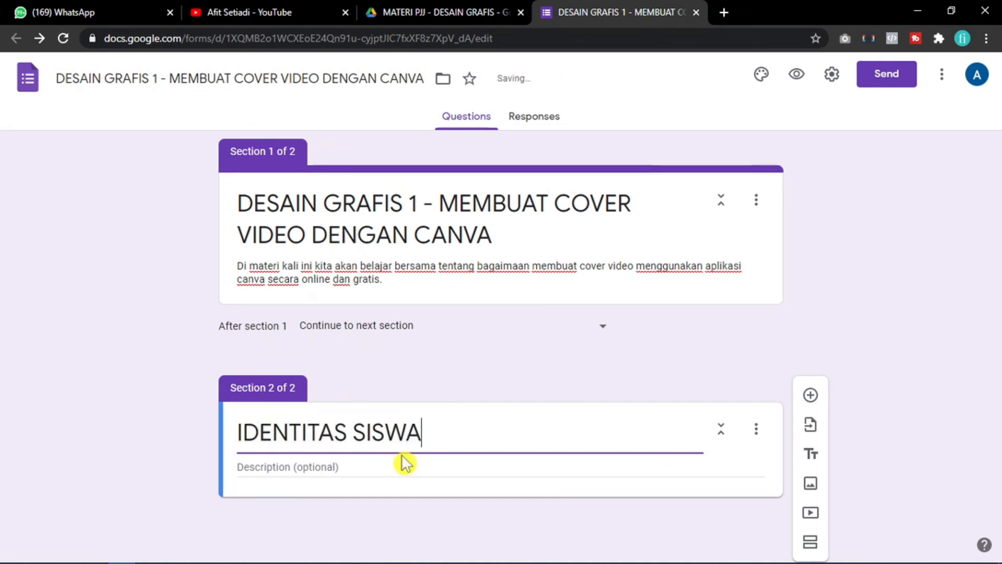
left_click(891, 306)
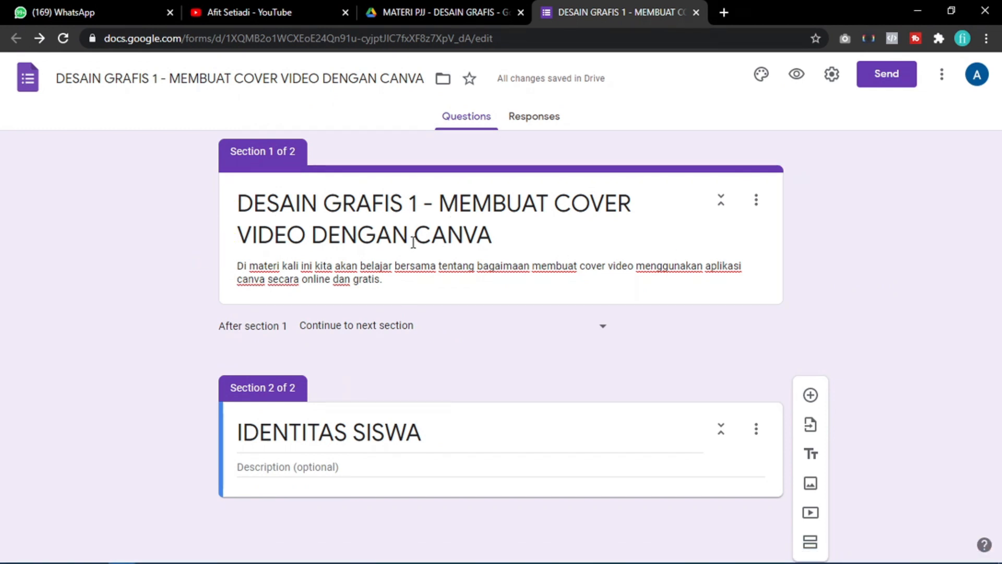
left_click(468, 269)
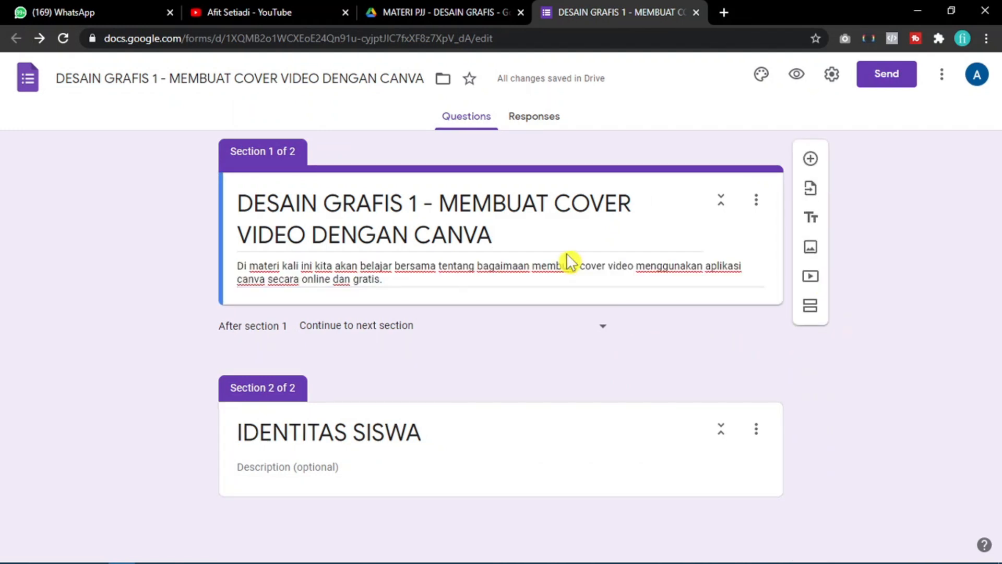
triple_click(552, 235)
left_click(546, 213)
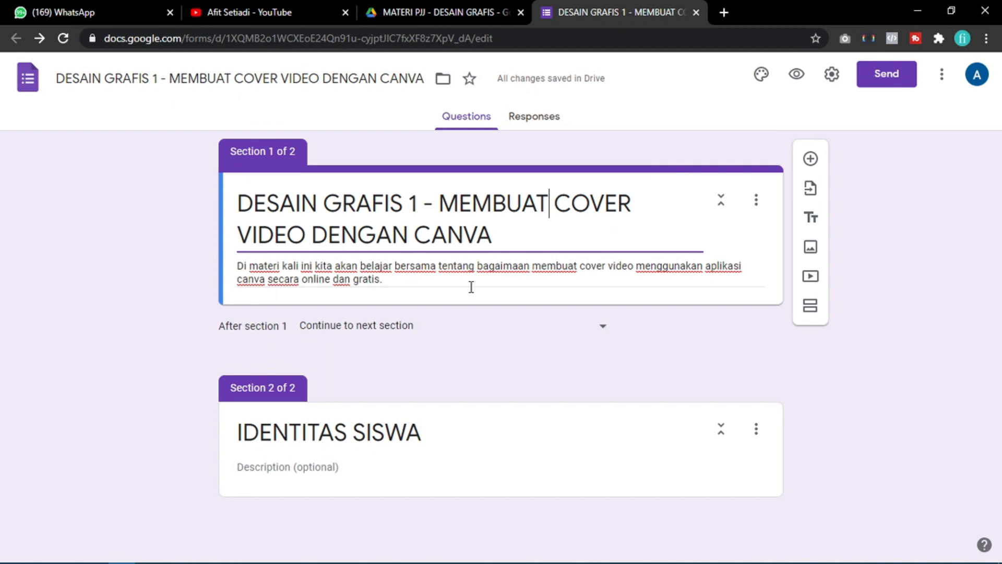
triple_click(471, 284)
triple_click(371, 221)
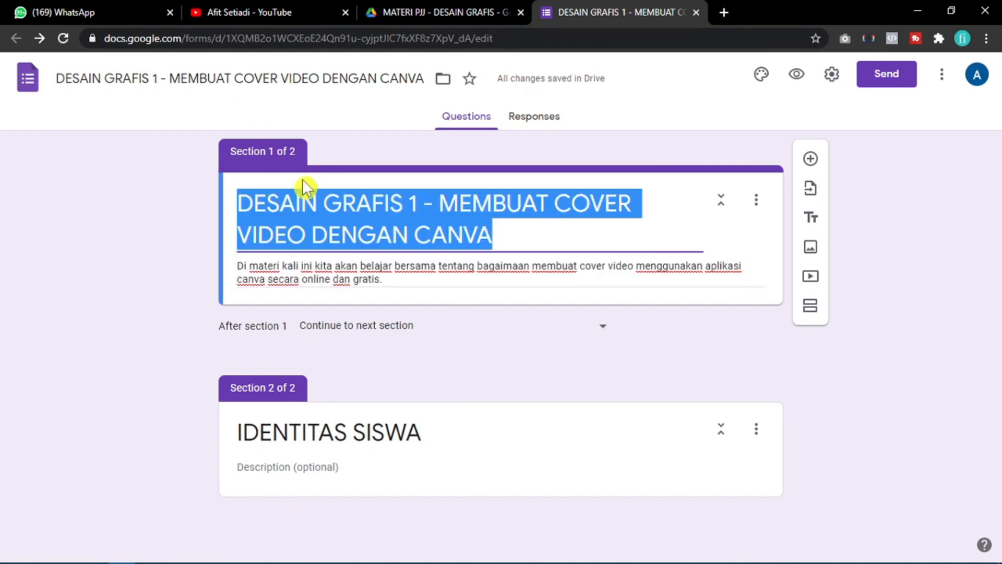
left_click(579, 238)
left_click(495, 269)
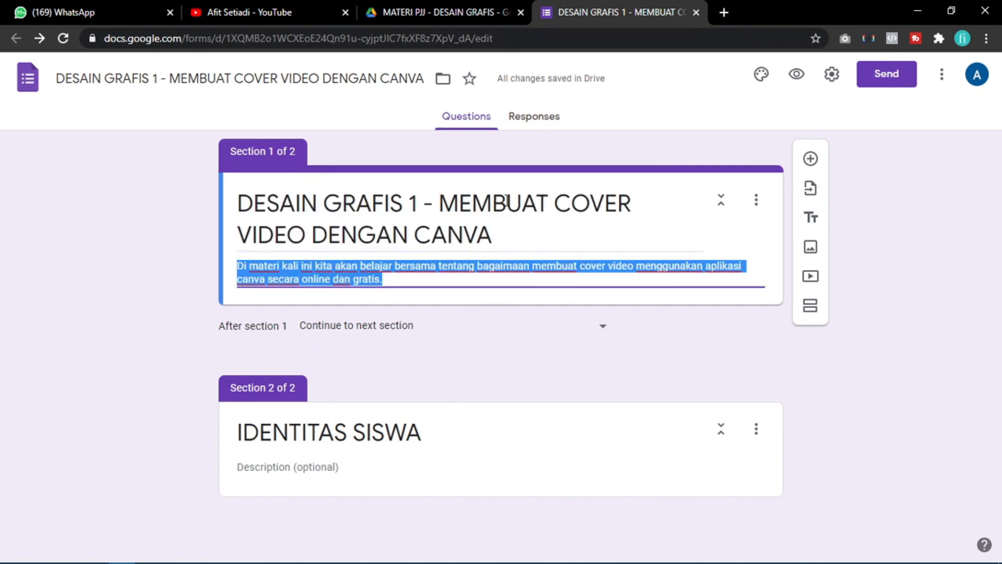
left_click(517, 211)
left_click(516, 282)
- Add a question titled "KELAS" to section 1 with the options "KELAS A" and "KELAS B"
left_click(819, 160)
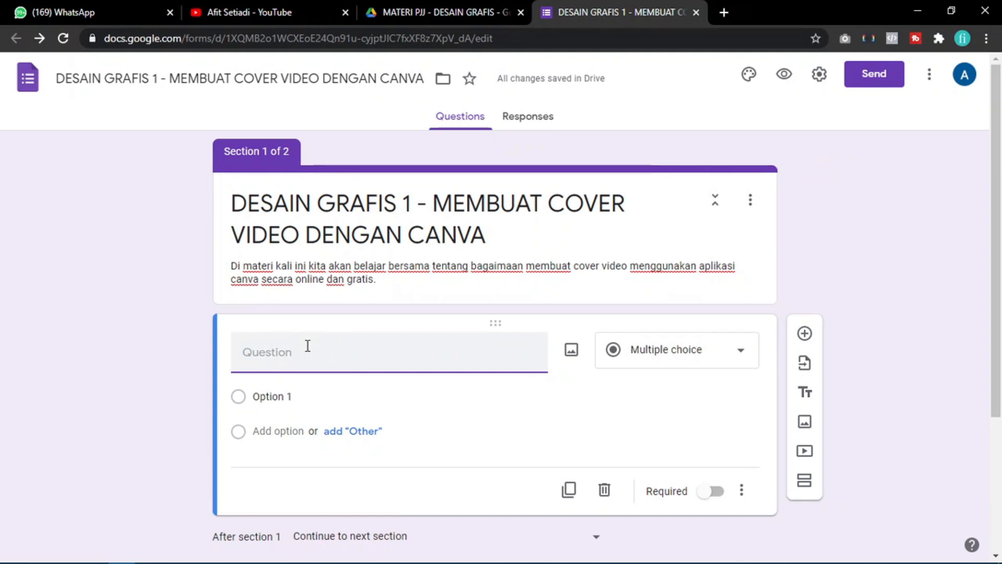
type("KELAS")
left_click(289, 392)
type("KELAS A")
left_click(289, 431)
type("KELAS B")
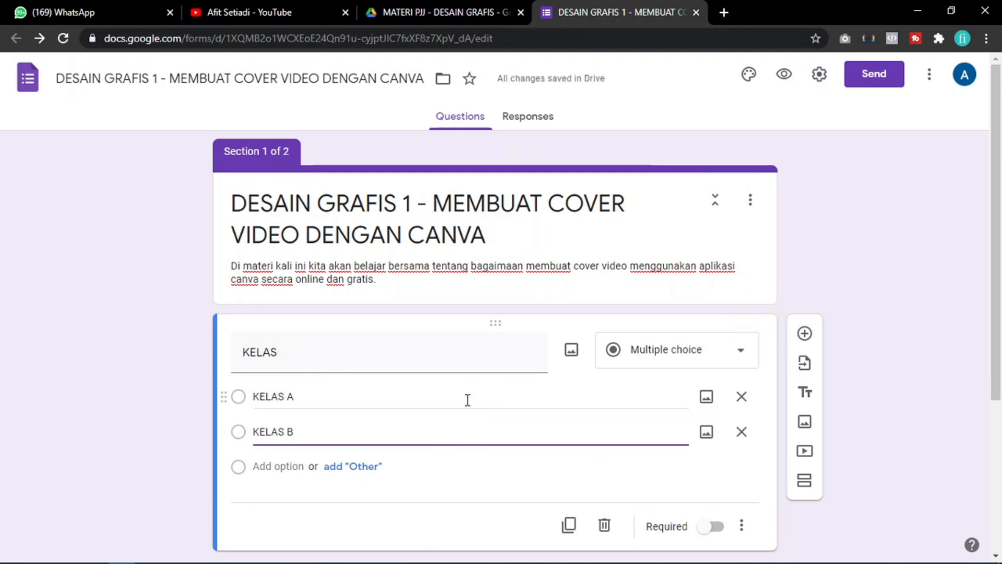
- Change the KELAS question type to Dropdown and make the question required
left_click(692, 359)
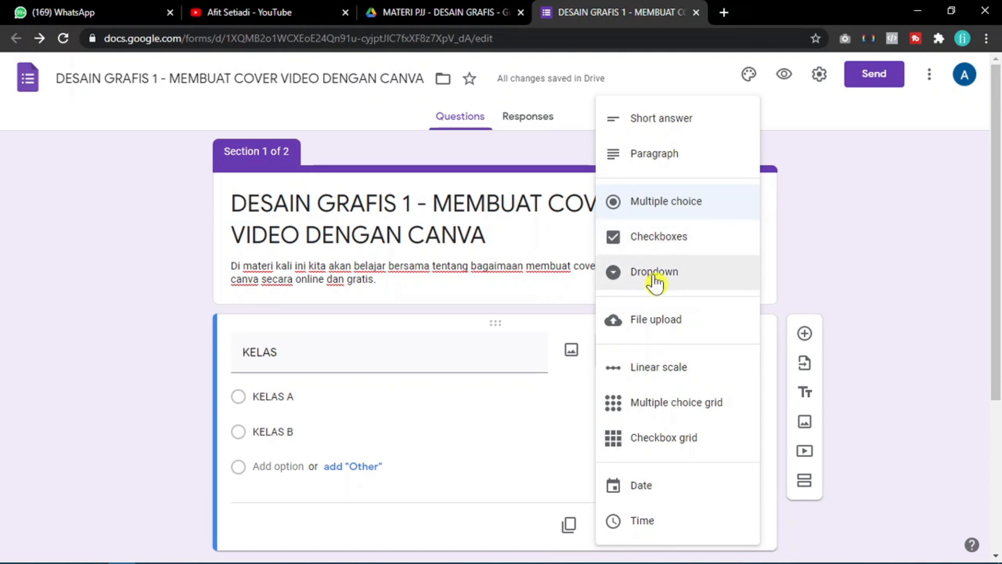
left_click(655, 283)
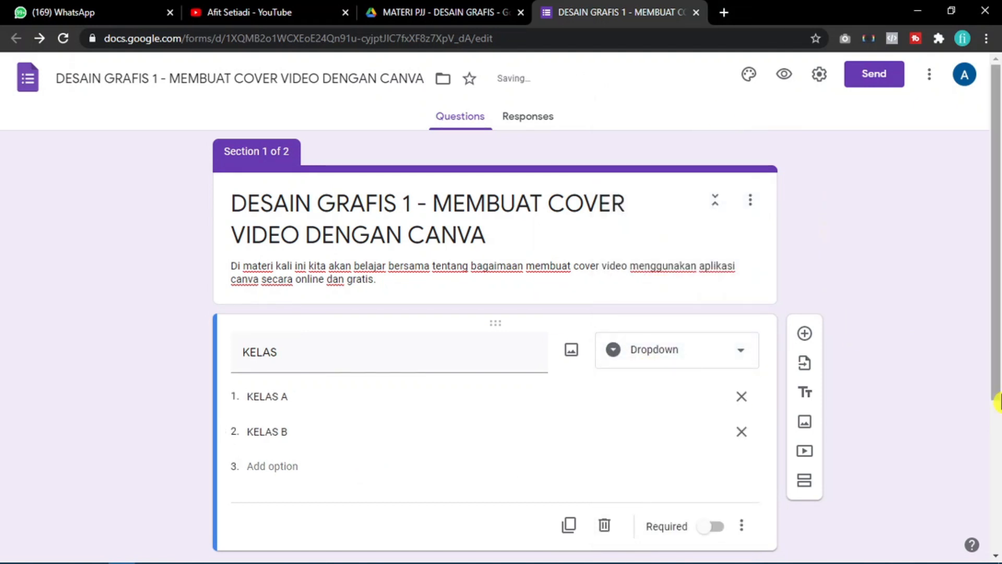
left_click_drag(996, 336, 997, 476)
left_click_drag(993, 375, 994, 255)
left_click(712, 469)
left_click_drag(996, 233, 592, 342)
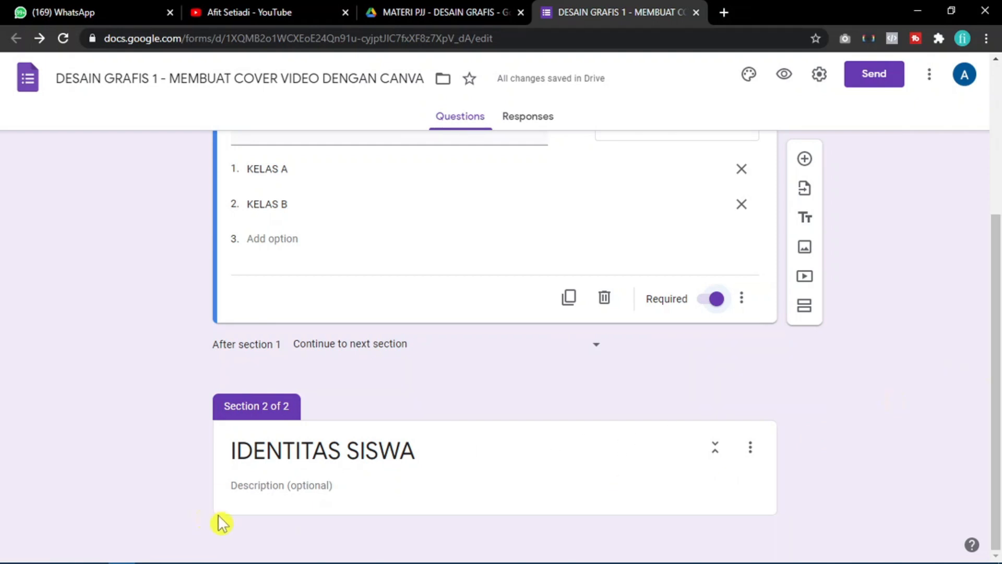
left_click(450, 466)
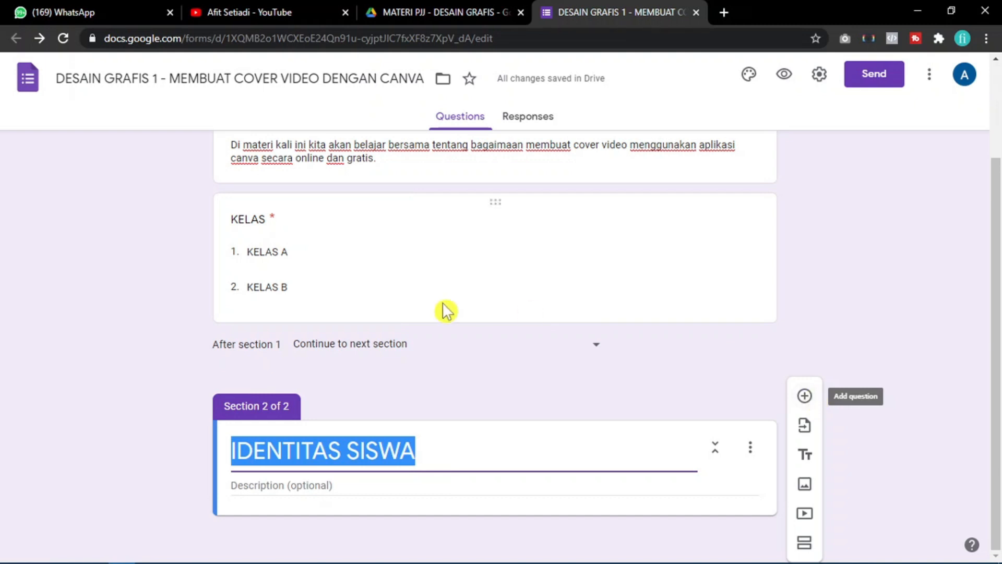
left_click(327, 254)
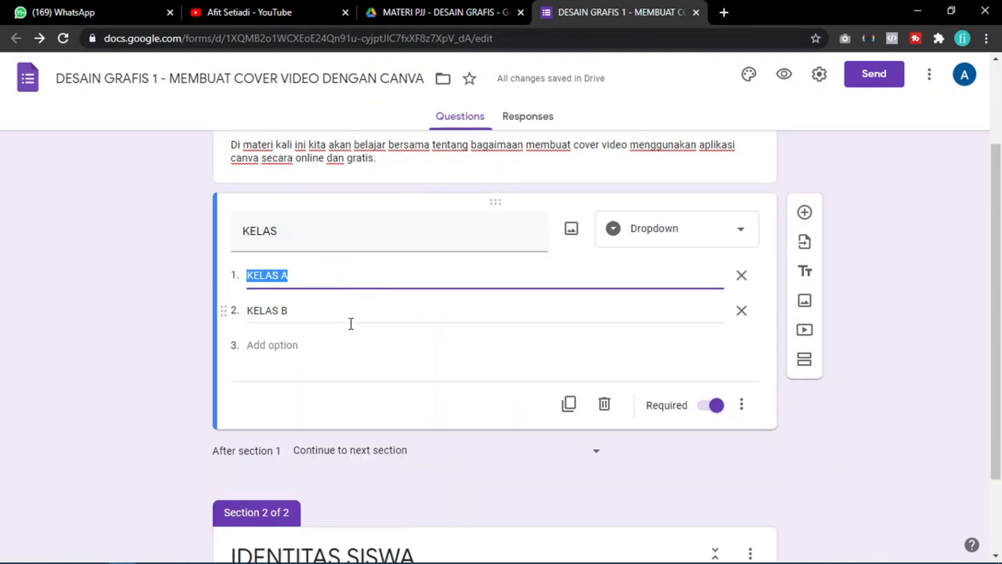
left_click(317, 308)
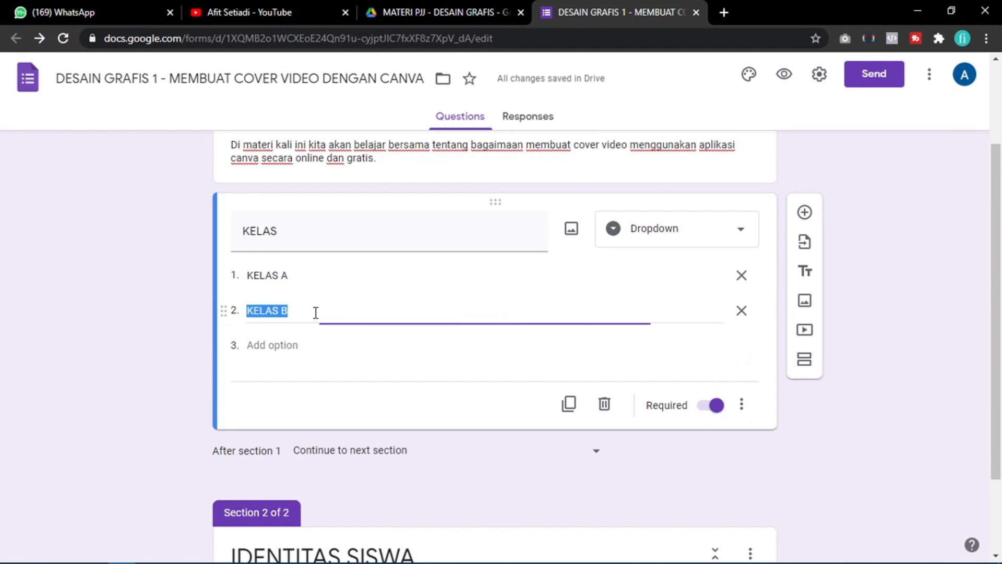
left_click_drag(997, 333, 996, 404)
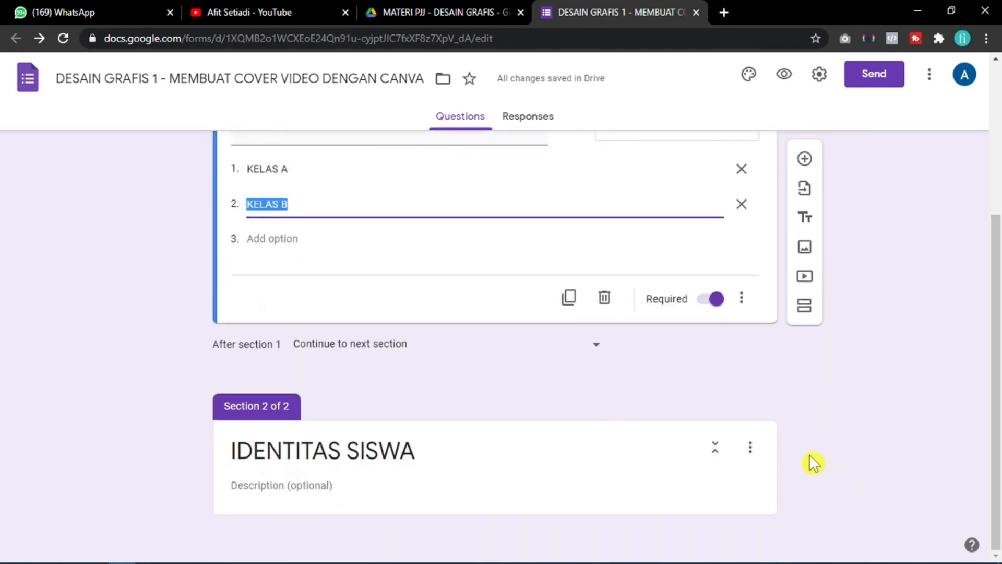
left_click(662, 491)
triple_click(598, 454)
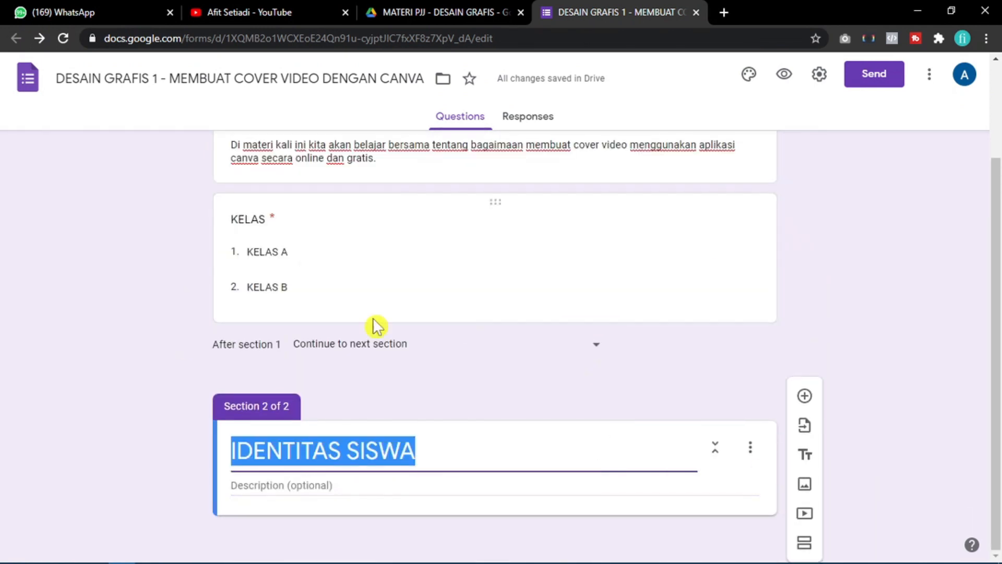
left_click(449, 430)
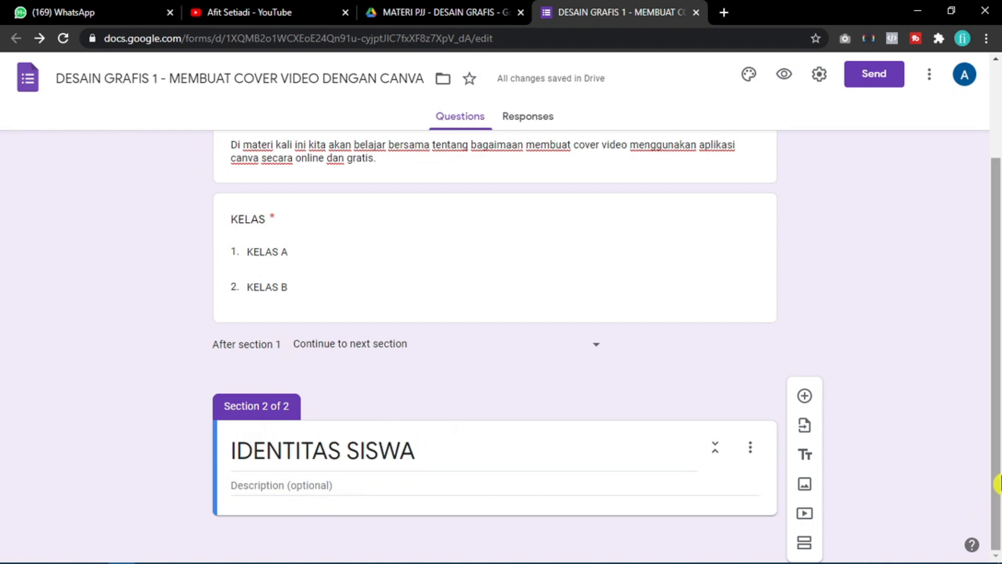
- Add a new question under the IDENTITAS SISWA section and set its type to Dropdown
left_click(804, 397)
left_click_drag(997, 320, 997, 477)
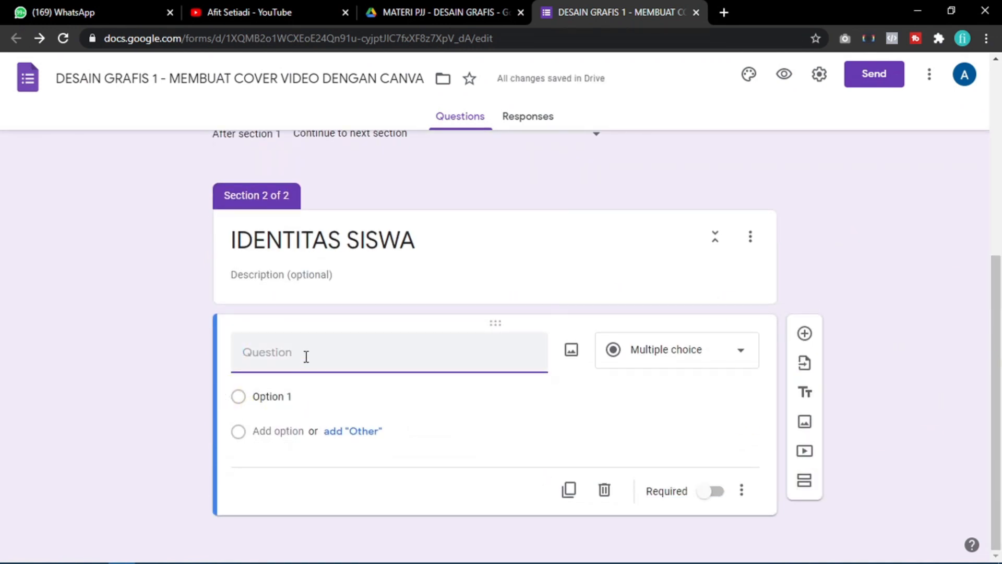
left_click(690, 361)
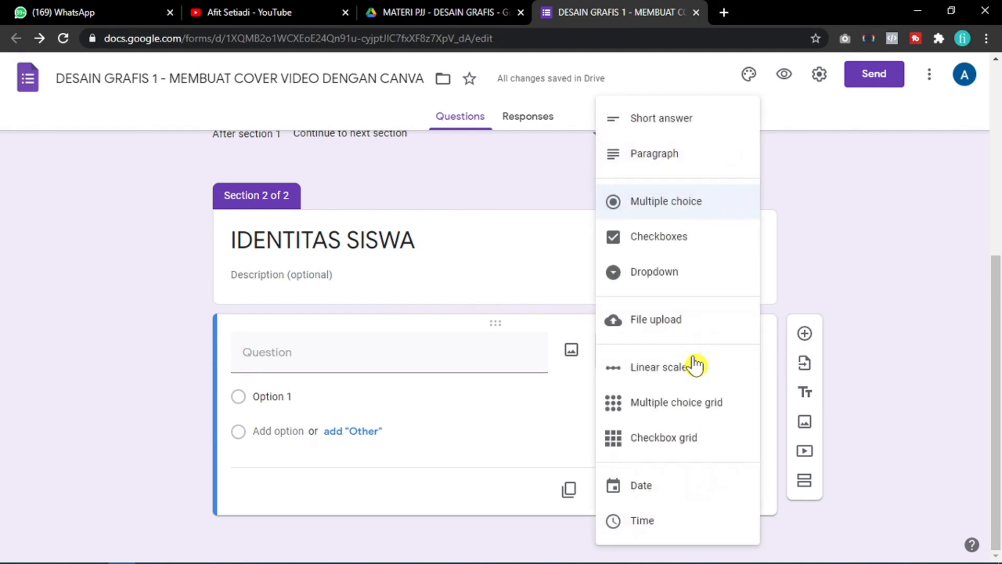
left_click(671, 271)
left_click(301, 358)
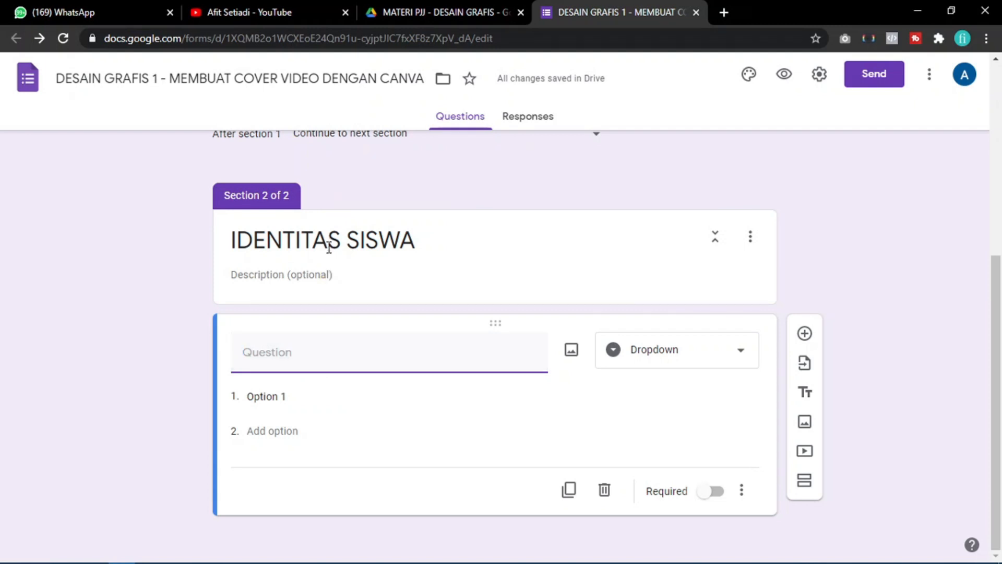
- Retitle section 2 as "KELAS A" and title its dropdown question "PILIH SALAH SATU NAMA ANDA"
left_click(441, 238)
left_click(437, 351)
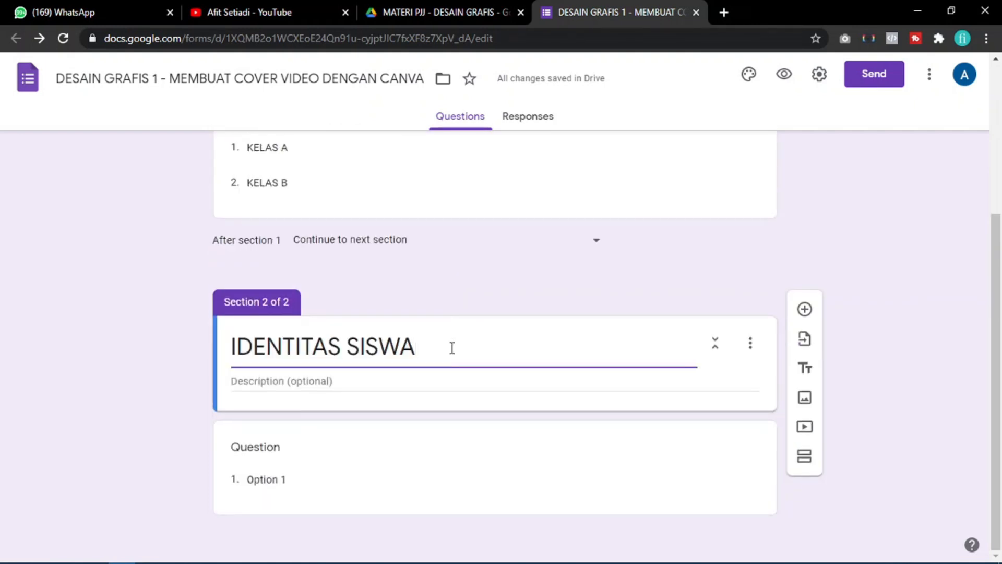
type("KELAS A")
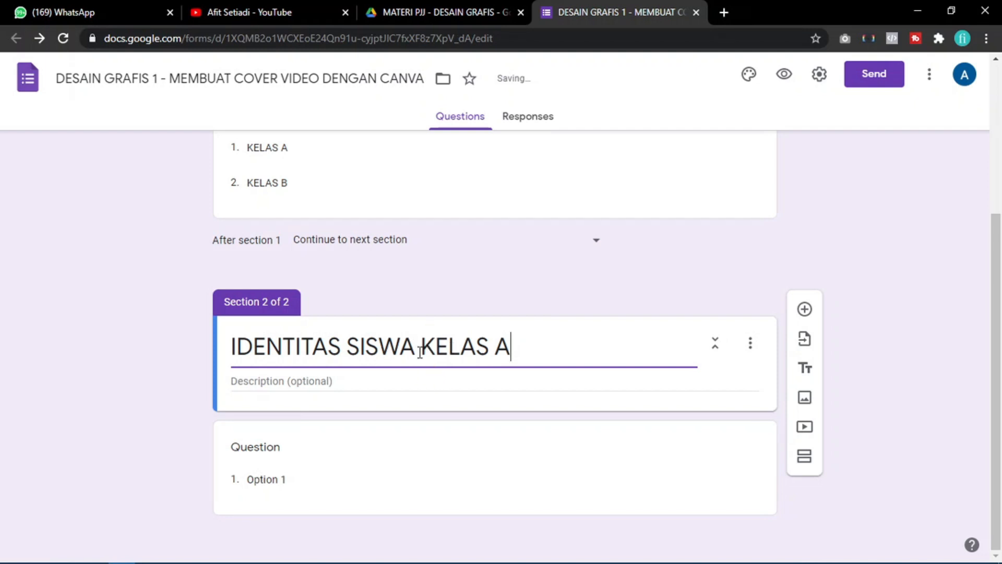
left_click_drag(420, 352, 193, 383)
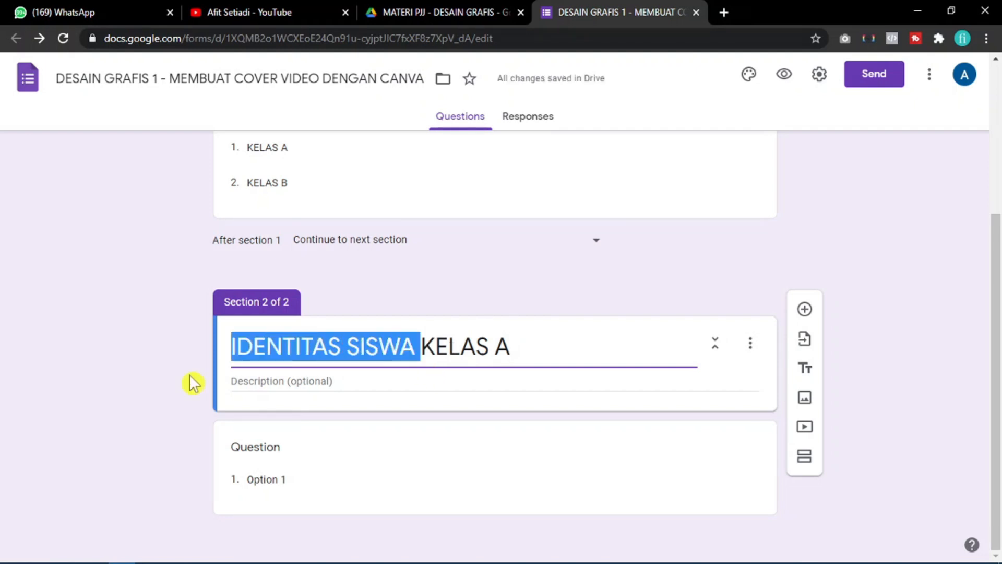
key("BackSpace")
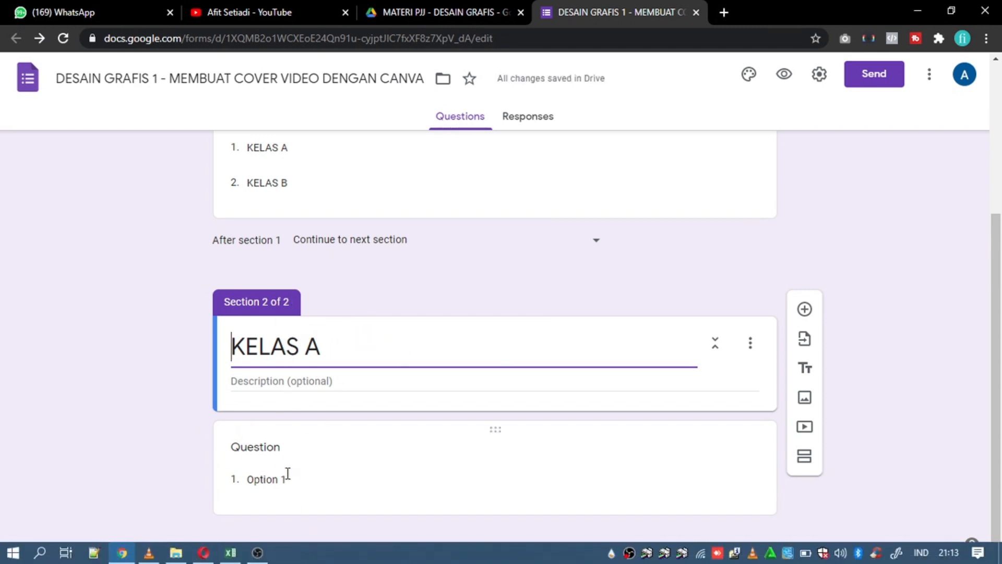
left_click(287, 457)
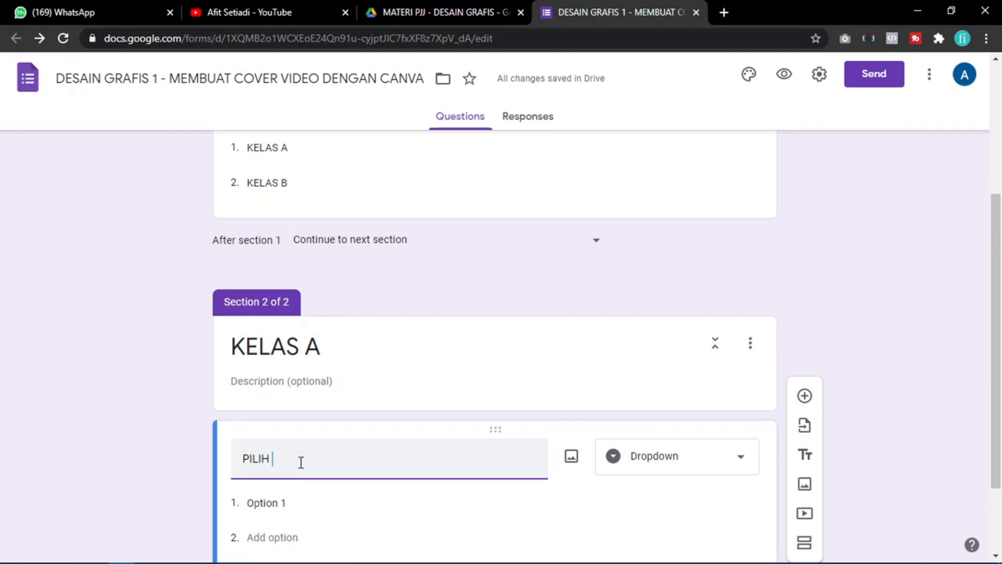
type("PILIH SALAH SATU NAMA ANDA")
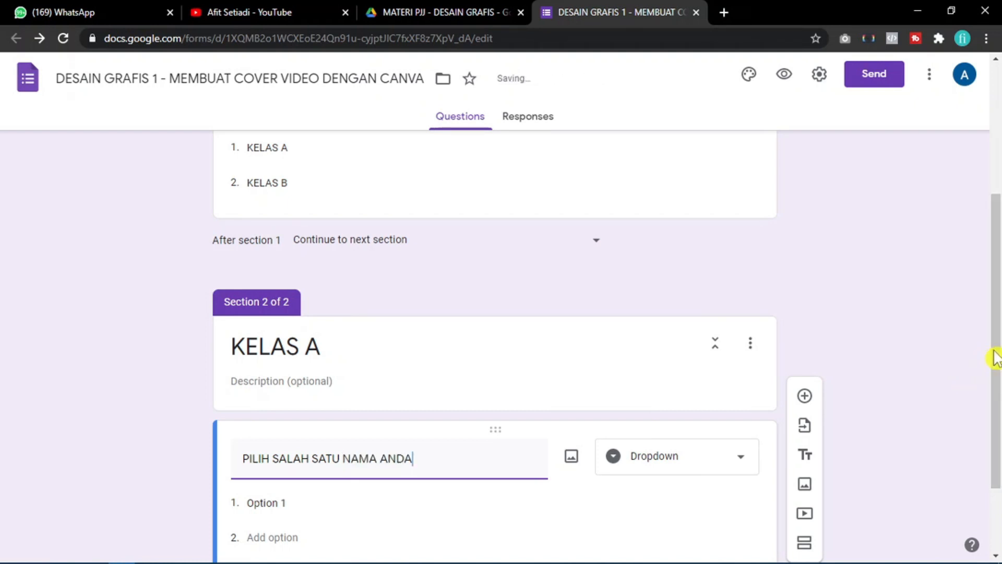
- Enter three student names as the options of the KELAS A dropdown question and make the question required
left_click_drag(994, 358, 997, 428)
left_click(298, 396)
type("NADHIRA")
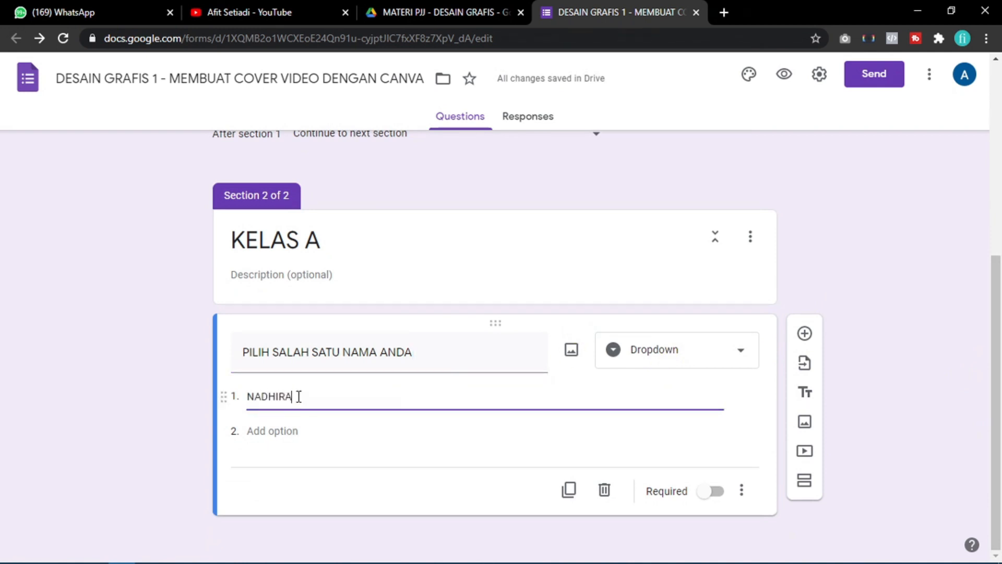
left_click(265, 430)
type("RIZKY")
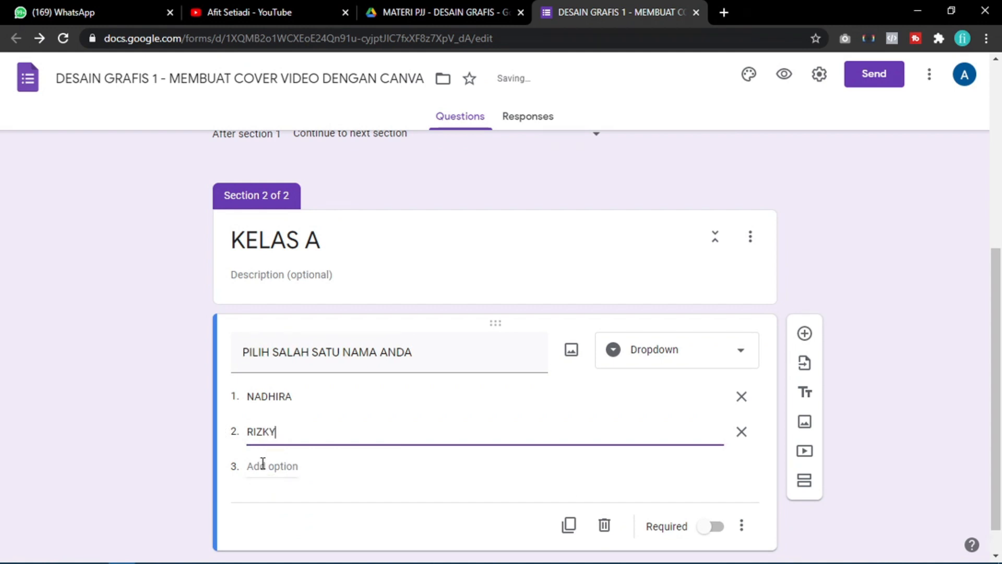
left_click(263, 466)
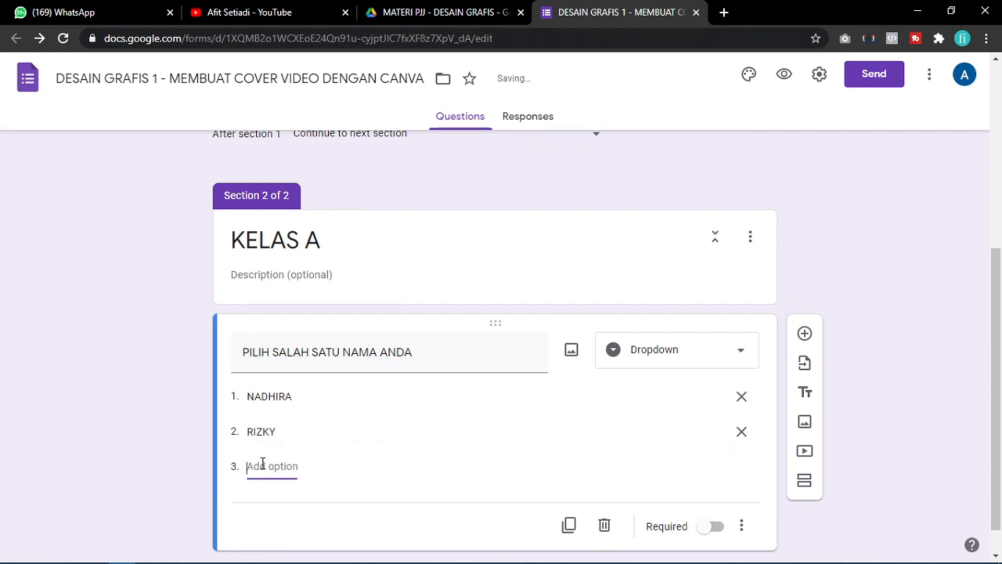
type("SETIANDARI")
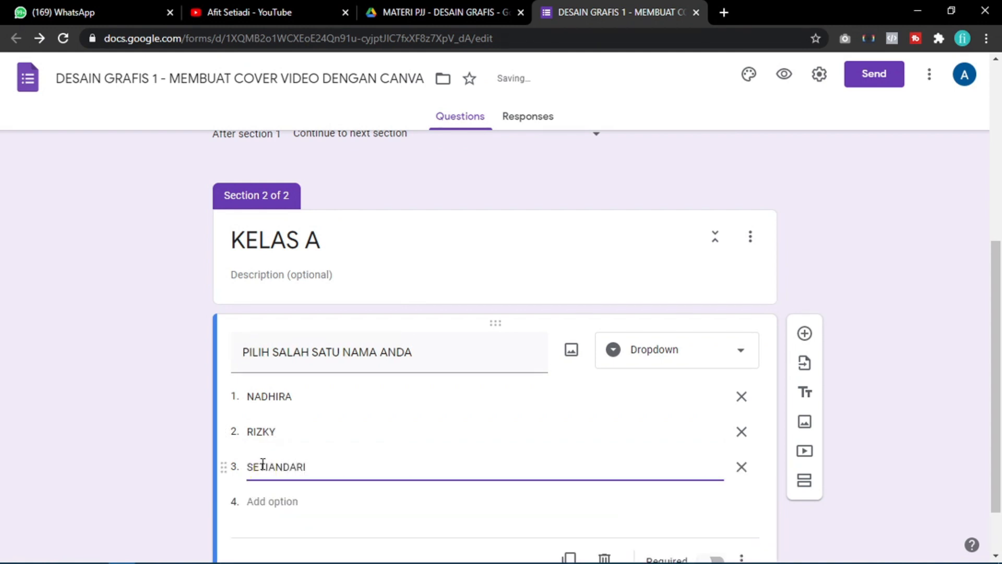
left_click_drag(997, 235, 997, 339)
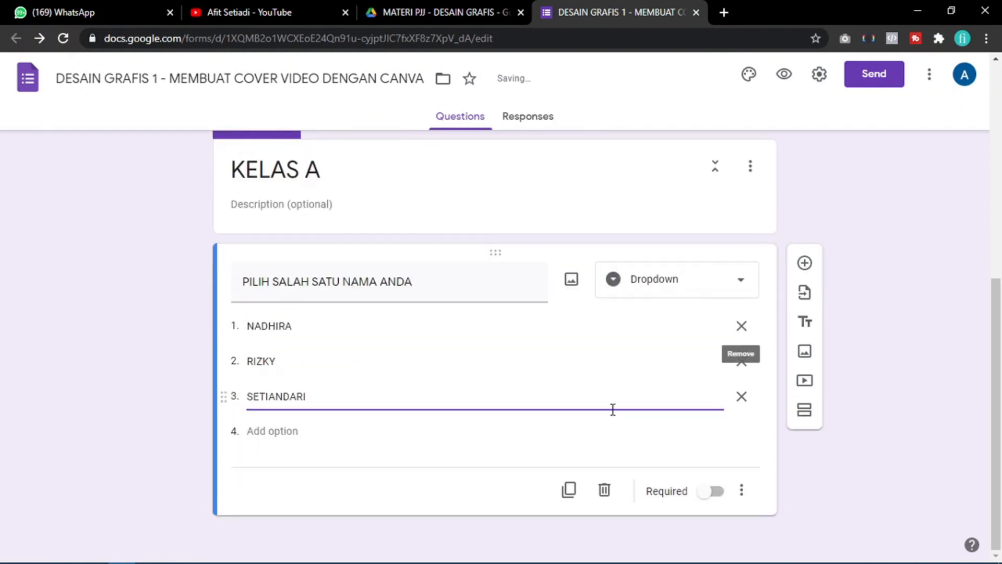
left_click(713, 493)
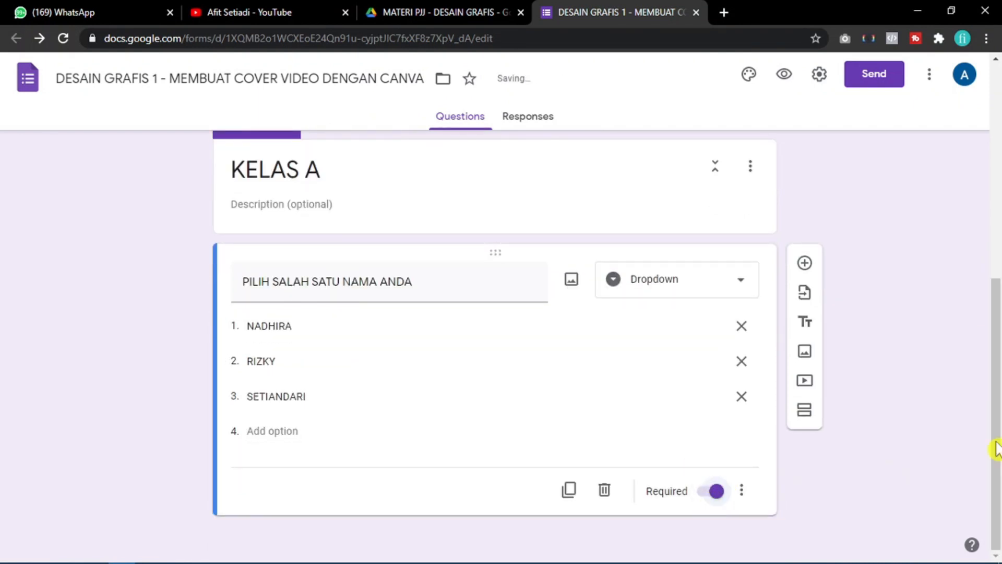
left_click_drag(997, 428, 998, 199)
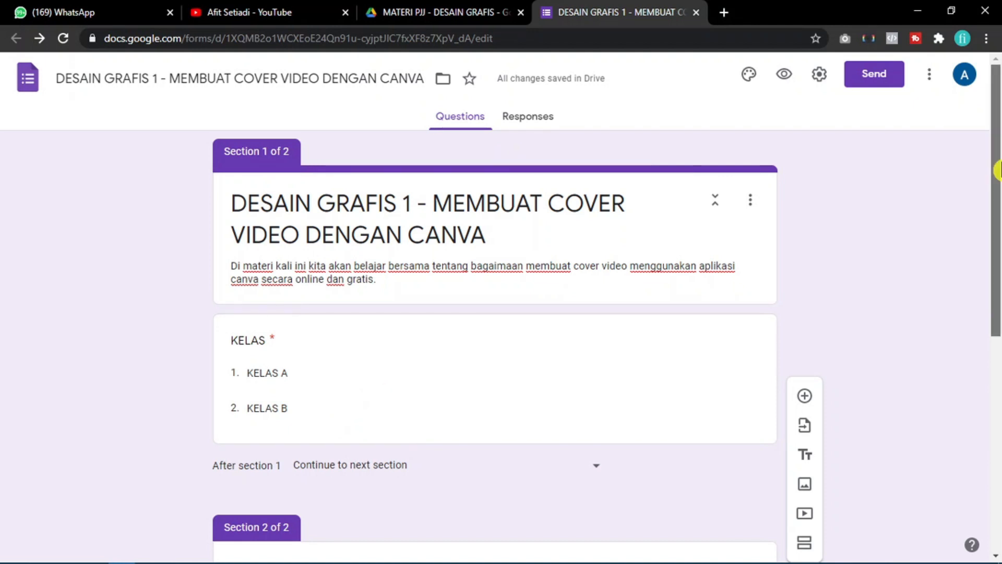
left_click_drag(996, 170, 996, 353)
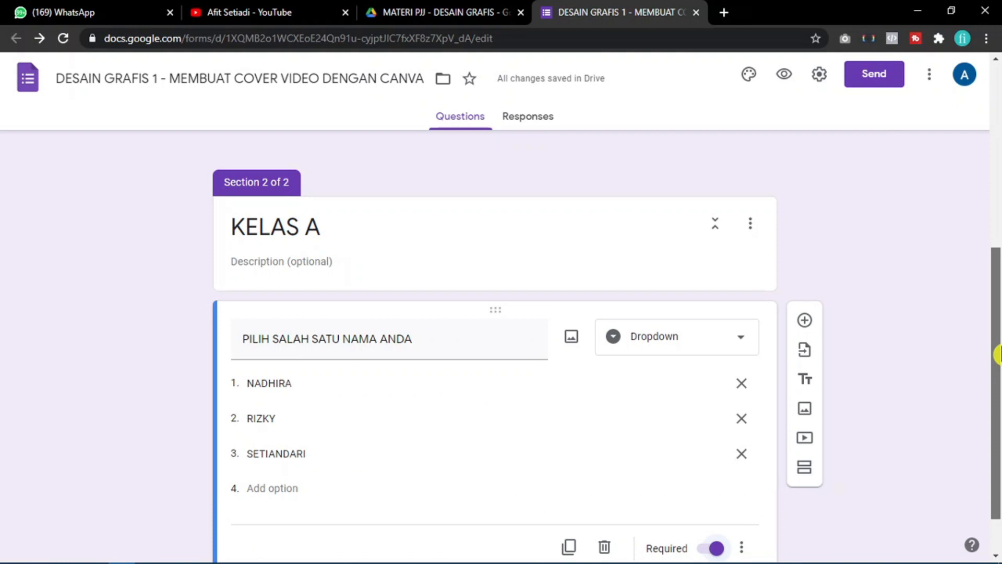
left_click_drag(997, 355, 996, 212)
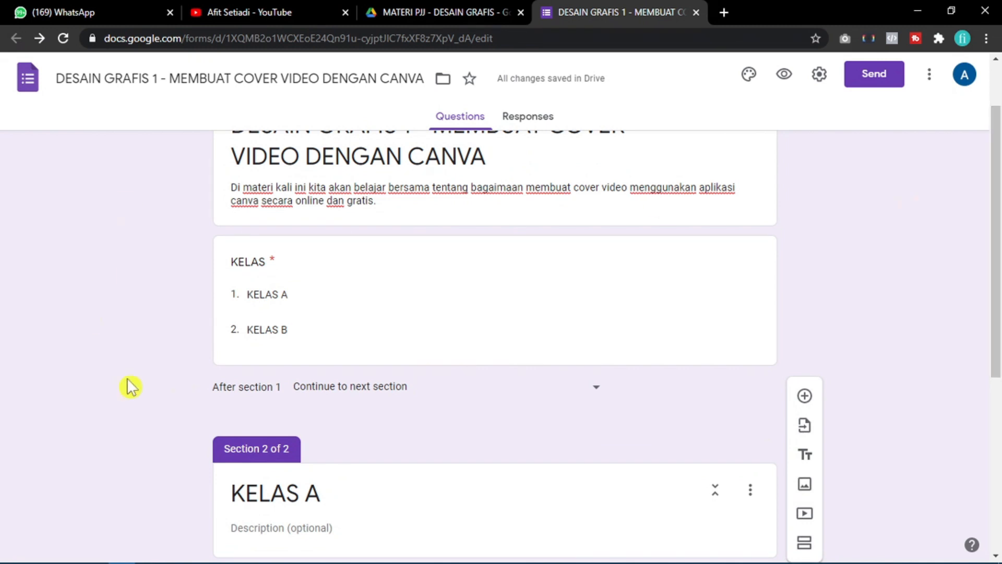
mouse_move(995, 205)
left_mouse_down()
mouse_move(998, 387)
mouse_move(986, 199)
left_mouse_up()
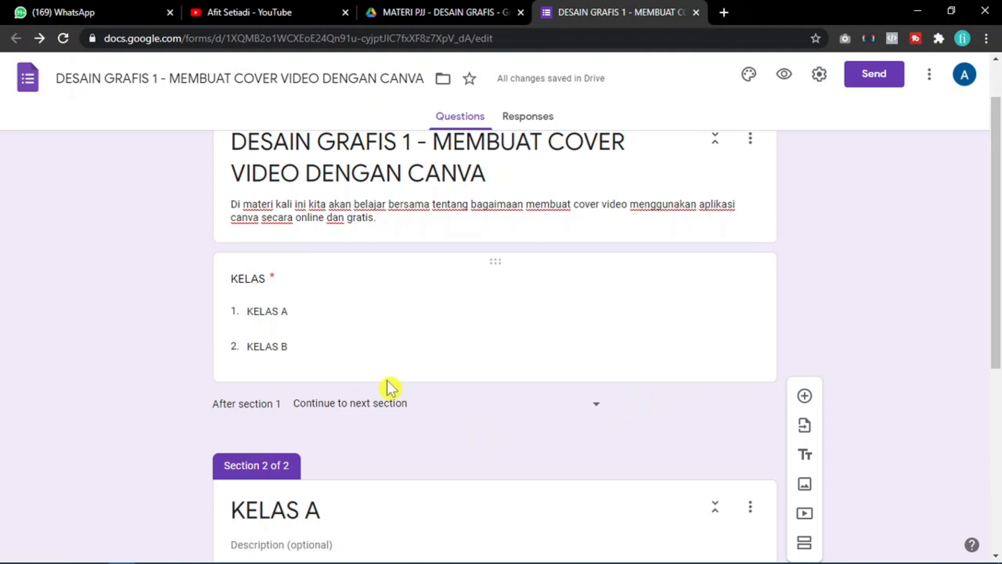
left_click_drag(997, 342, 997, 524)
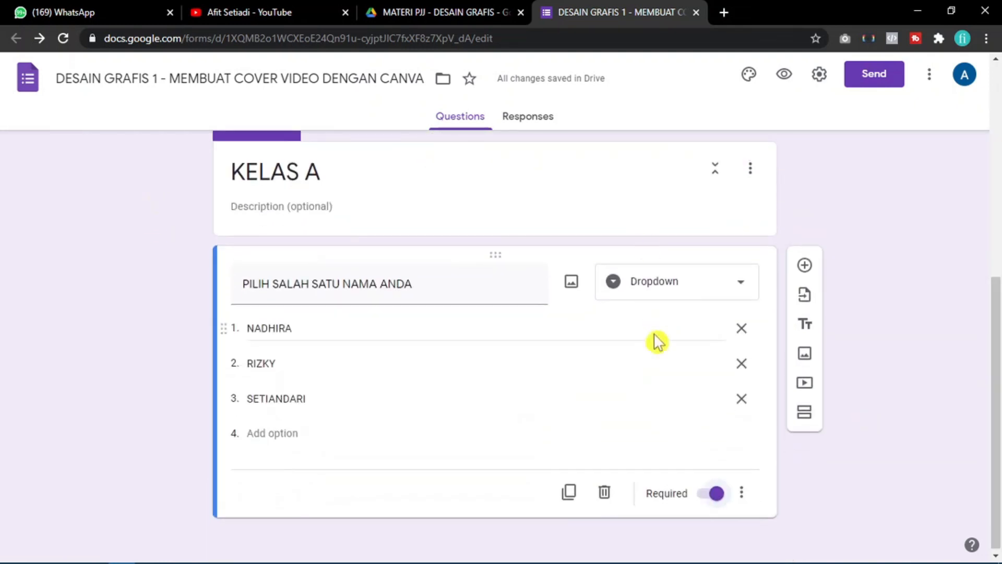
mouse_move(993, 409)
left_mouse_down()
mouse_move(997, 375)
mouse_move(998, 402)
left_mouse_up()
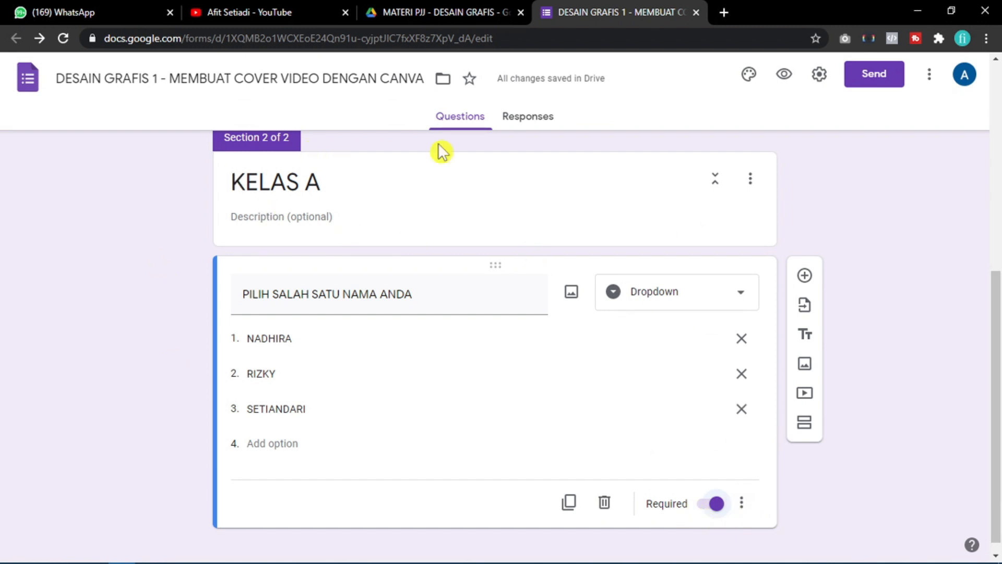
- Duplicate the KELAS A section together with its name question
left_click(753, 190)
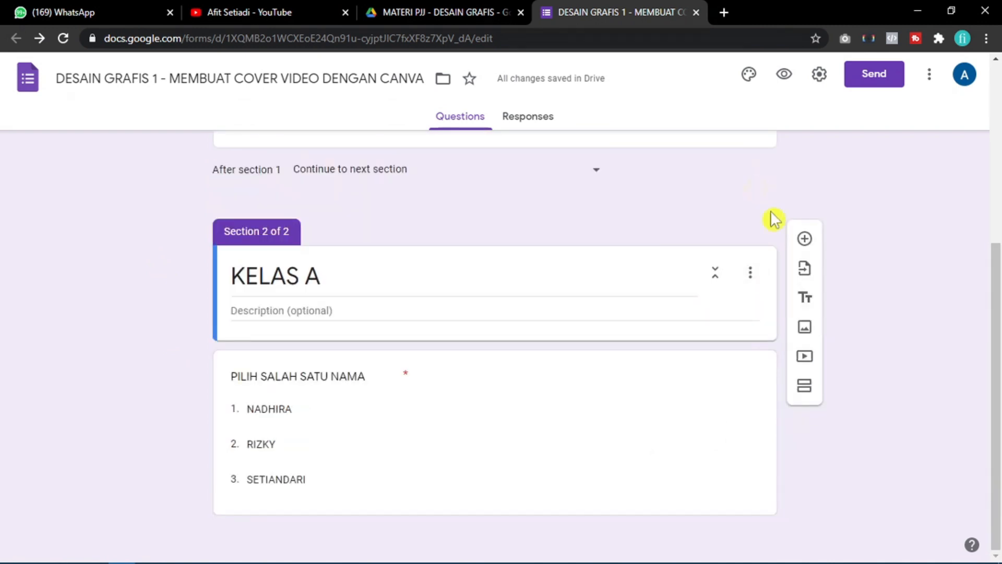
left_click(681, 462)
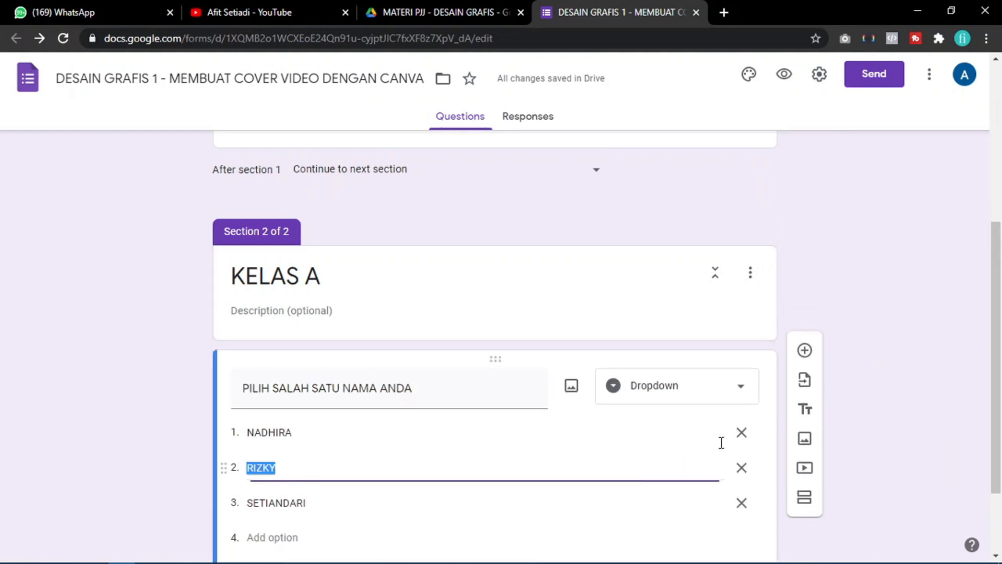
scroll(997, 414, "down", 2)
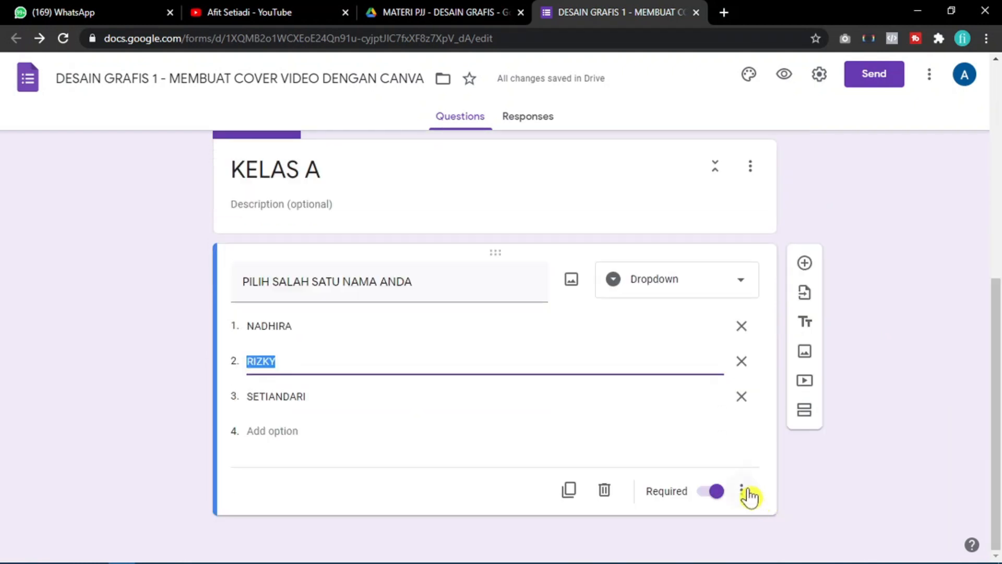
left_click(750, 492)
left_click(928, 283)
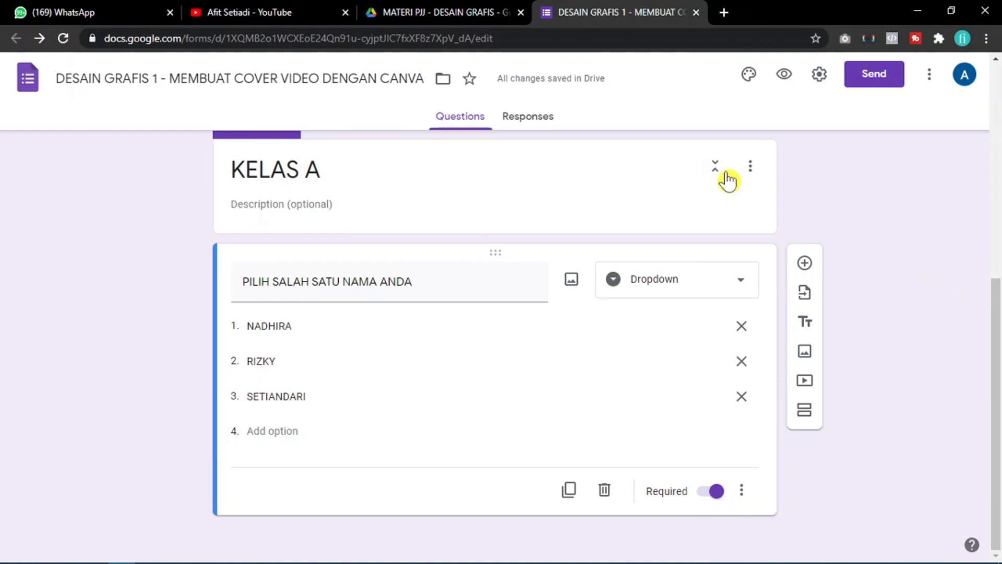
left_click(749, 170)
left_click(750, 272)
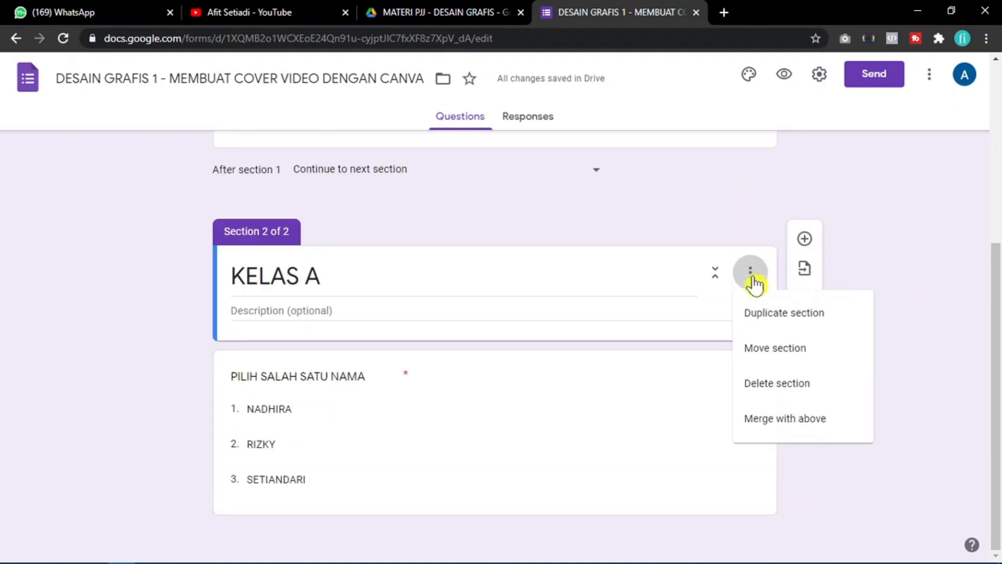
left_click(777, 324)
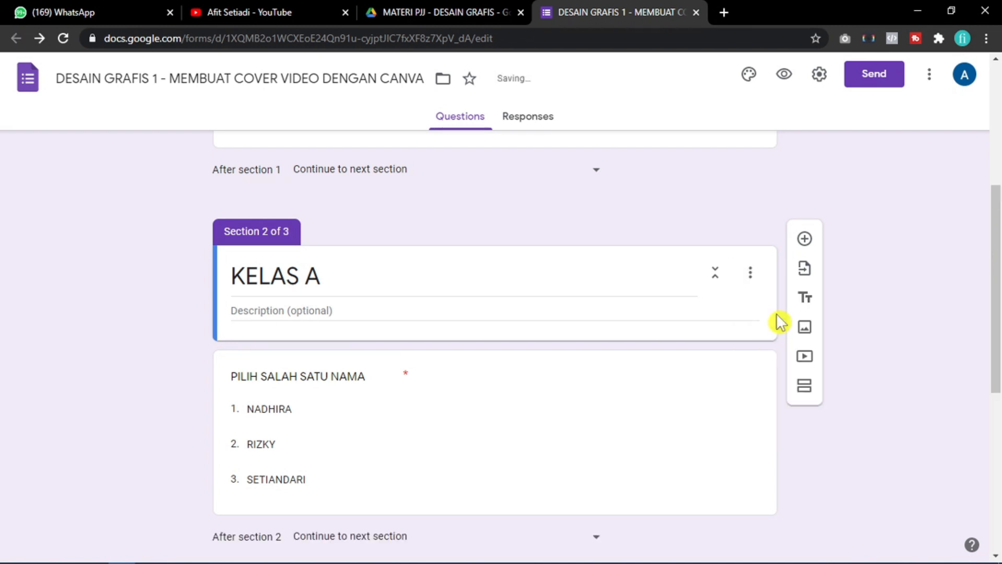
- Retitle the duplicated section 3 as "KELAS B"
mouse_move(997, 293)
left_mouse_down()
mouse_move(997, 415)
mouse_move(984, 304)
left_mouse_up()
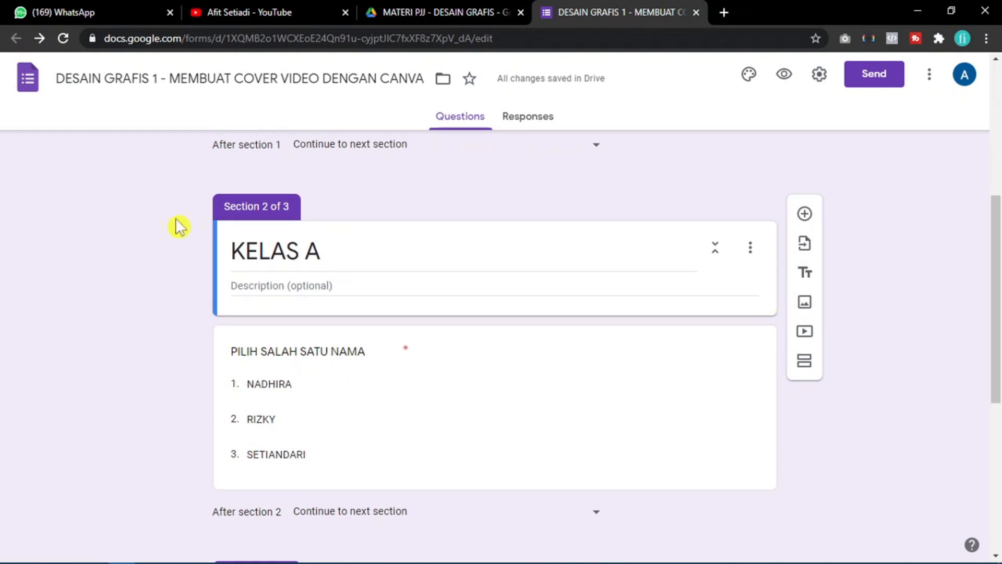
left_click_drag(988, 235, 986, 374)
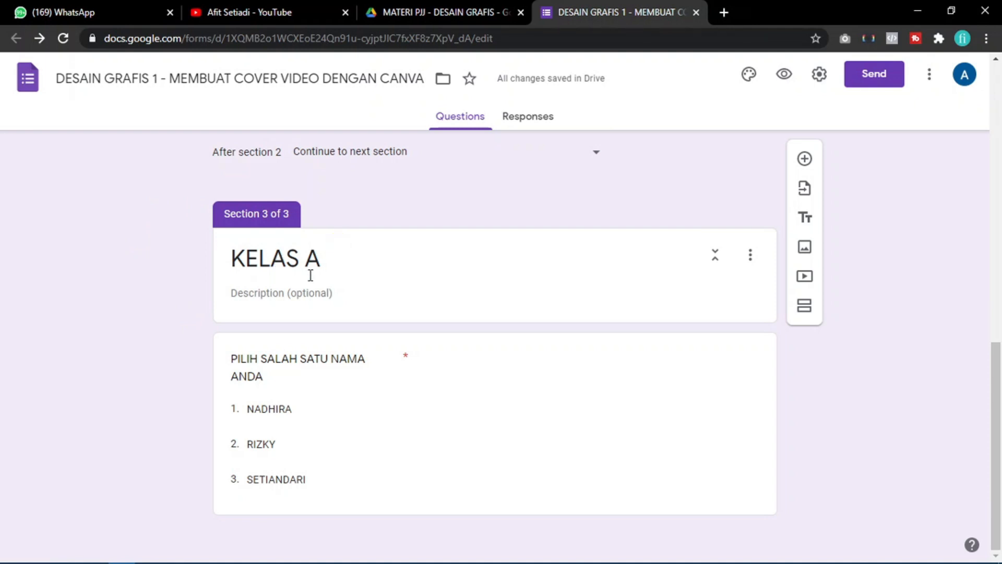
left_click(324, 259)
left_click(354, 258)
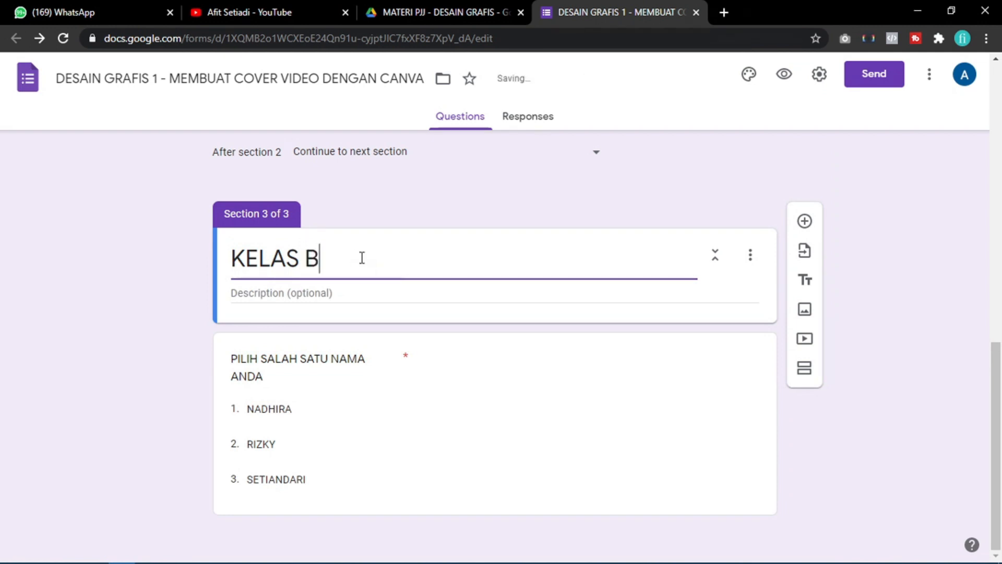
- Replace the three name options of the KELAS B dropdown question with the names of three other students
left_click(275, 412)
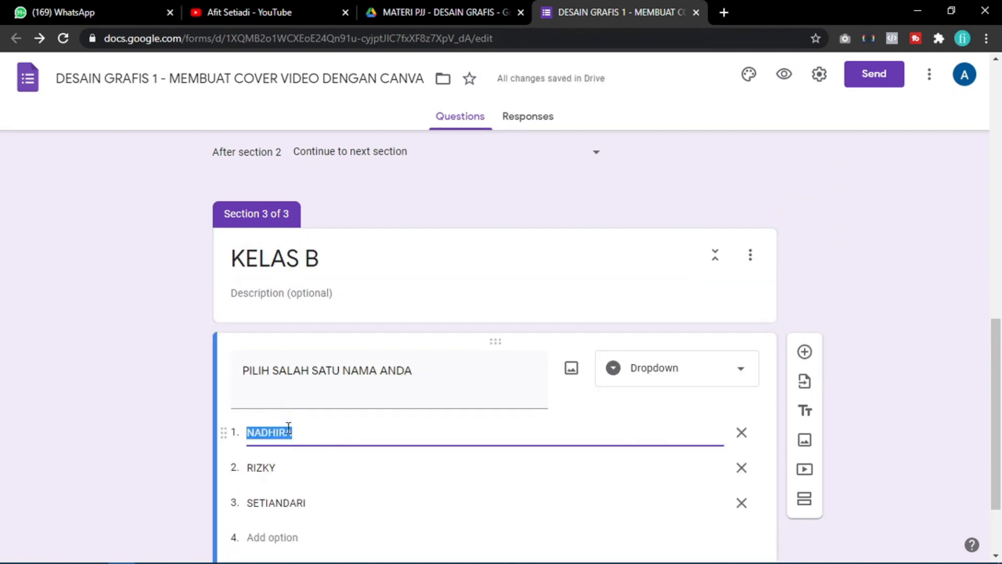
type("S")
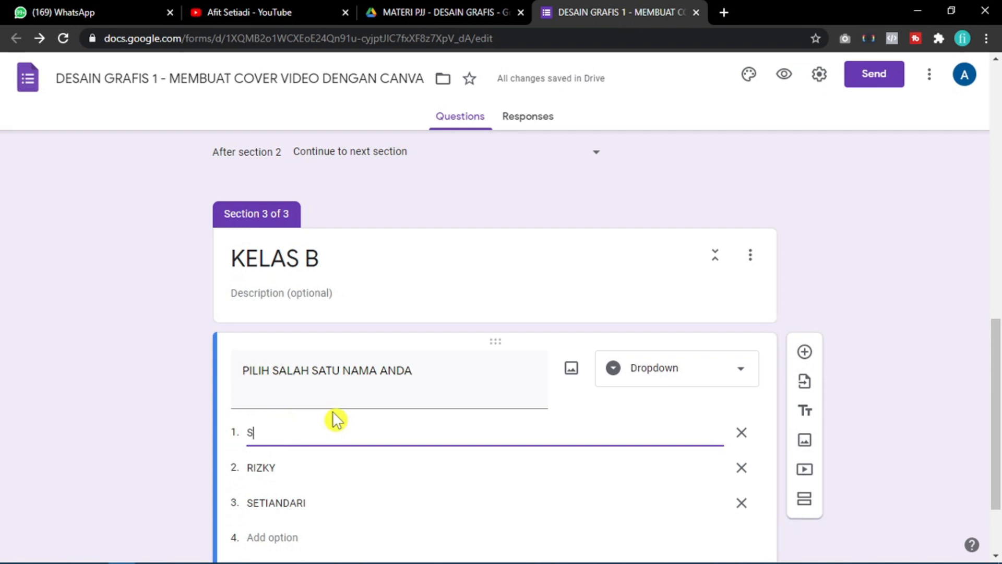
type("YAFIQ")
key("Tab")
type("ATHAR")
left_click(321, 501)
type("UBAIDILLAH")
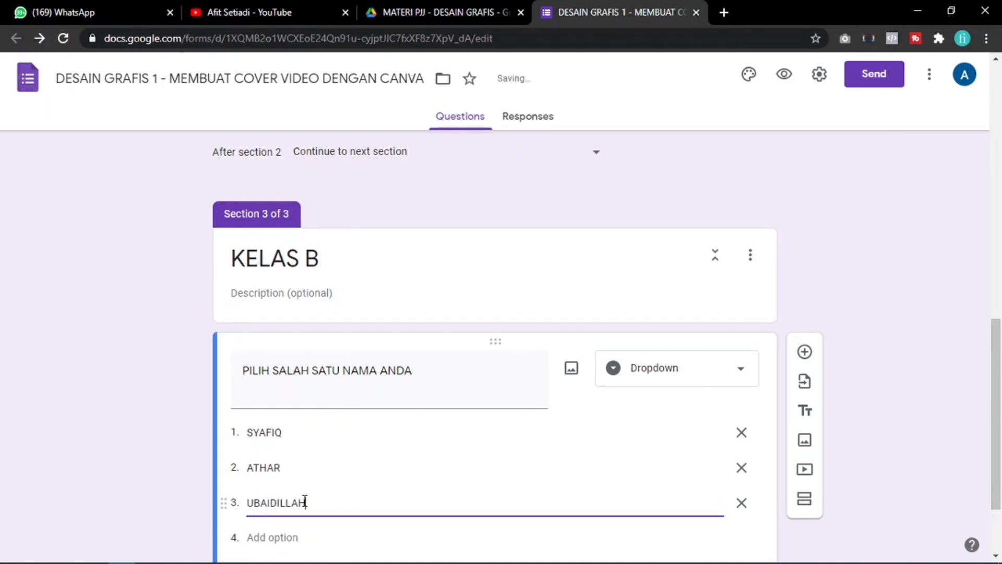
left_click_drag(997, 414, 990, 193)
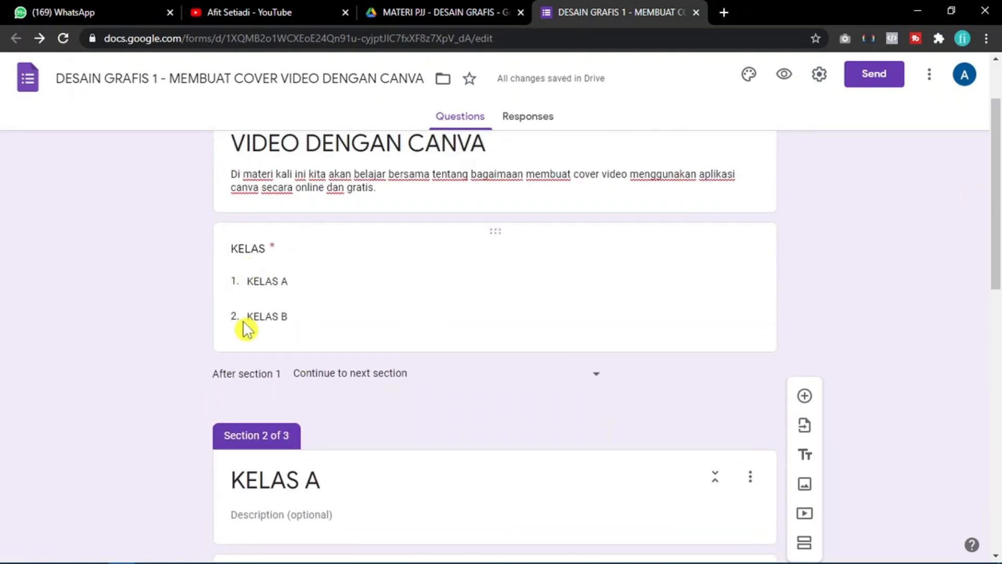
left_click_drag(998, 259, 998, 488)
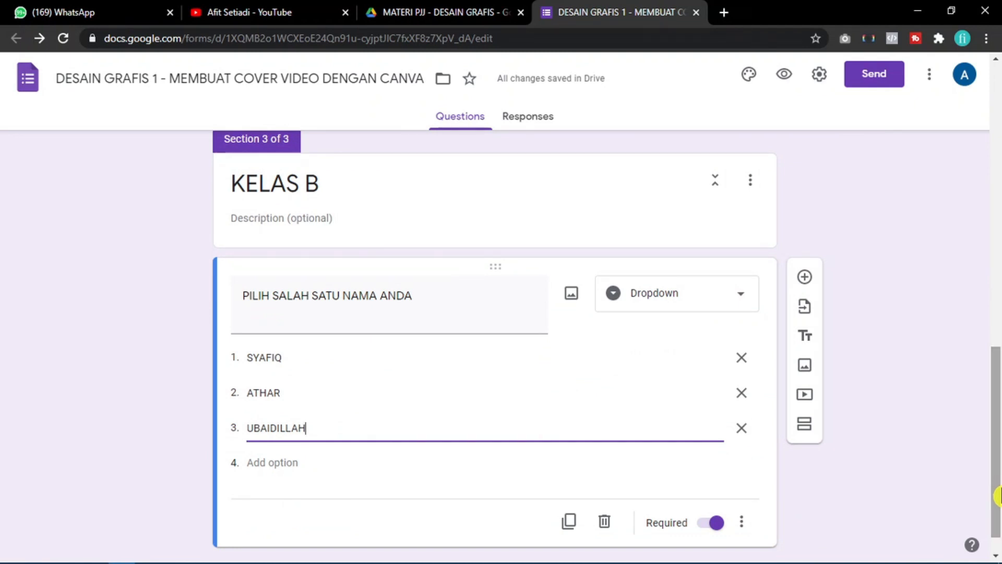
left_click_drag(997, 495, 997, 210)
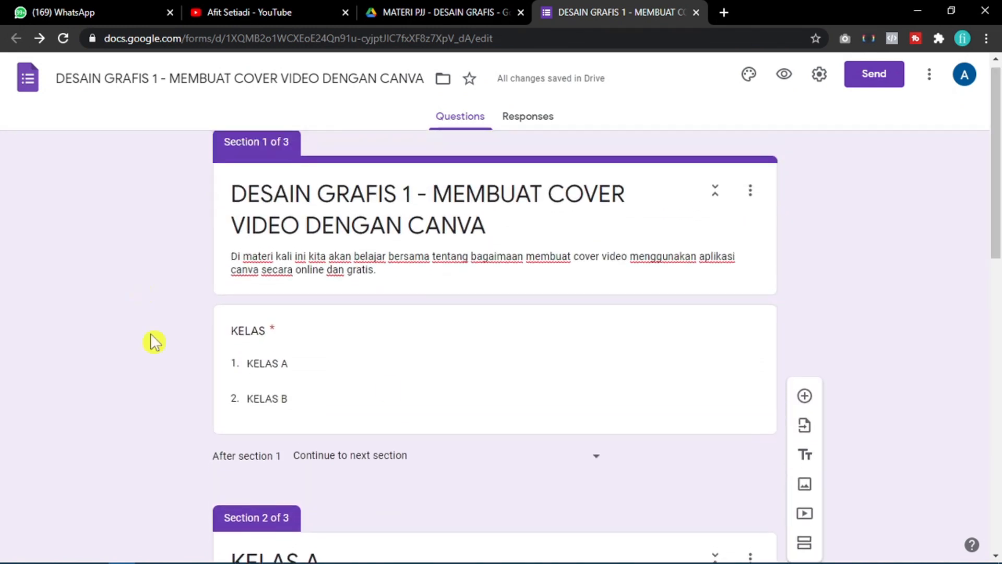
left_click_drag(997, 125, 997, 152)
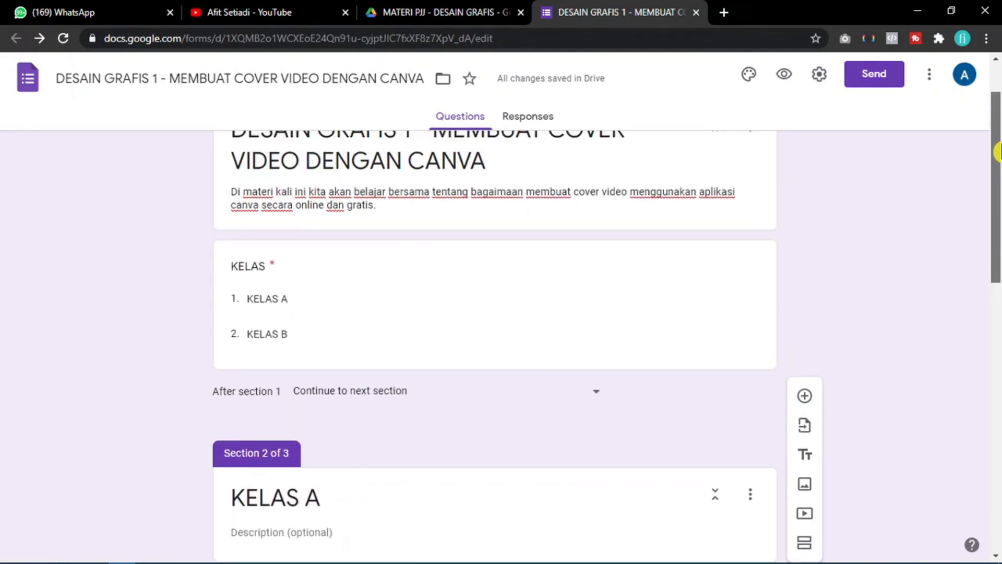
left_click_drag(997, 153, 997, 384)
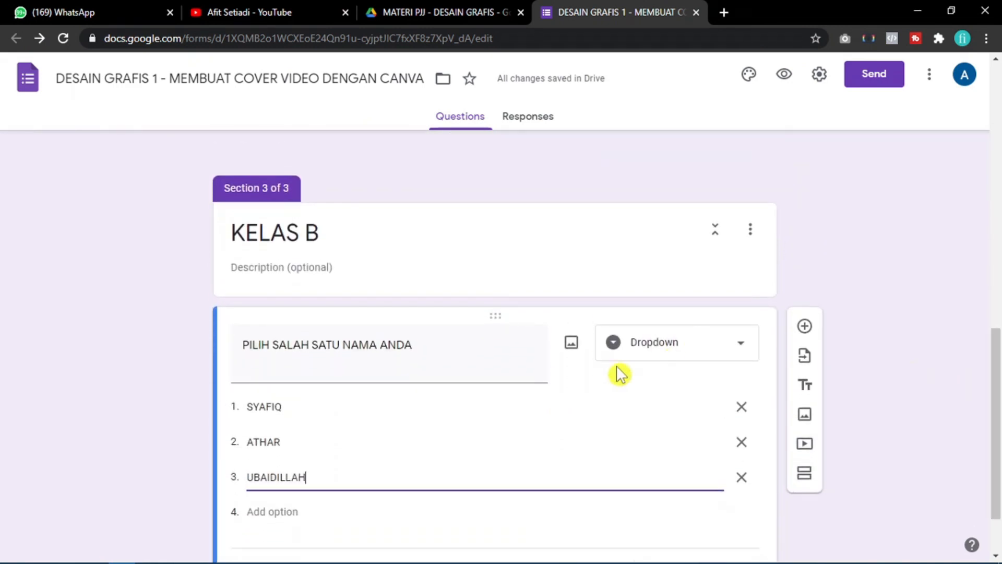
- Make the KELAS dropdown question in section 1 send respondents to a section based on their answer
left_click_drag(997, 423, 997, 138)
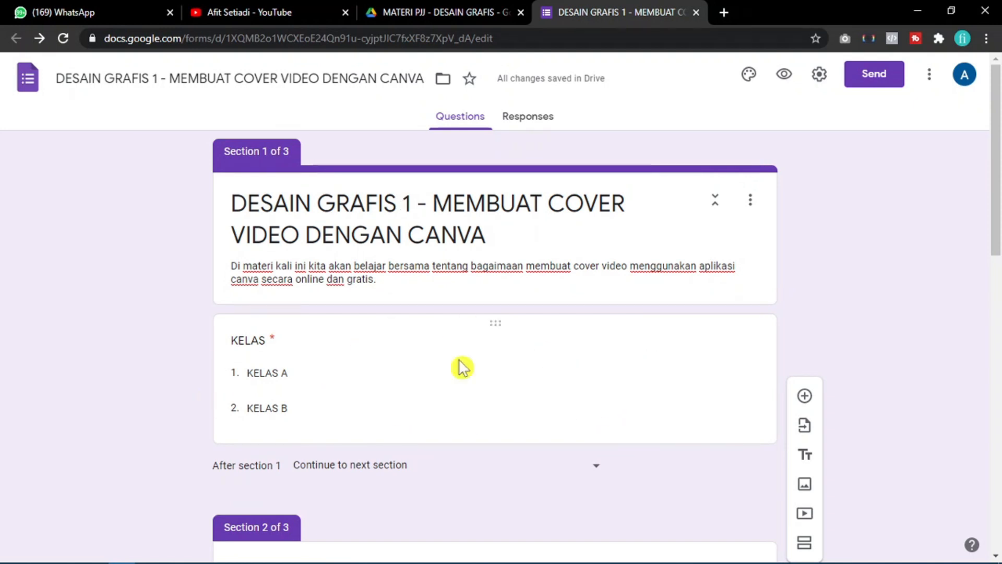
left_click(472, 373)
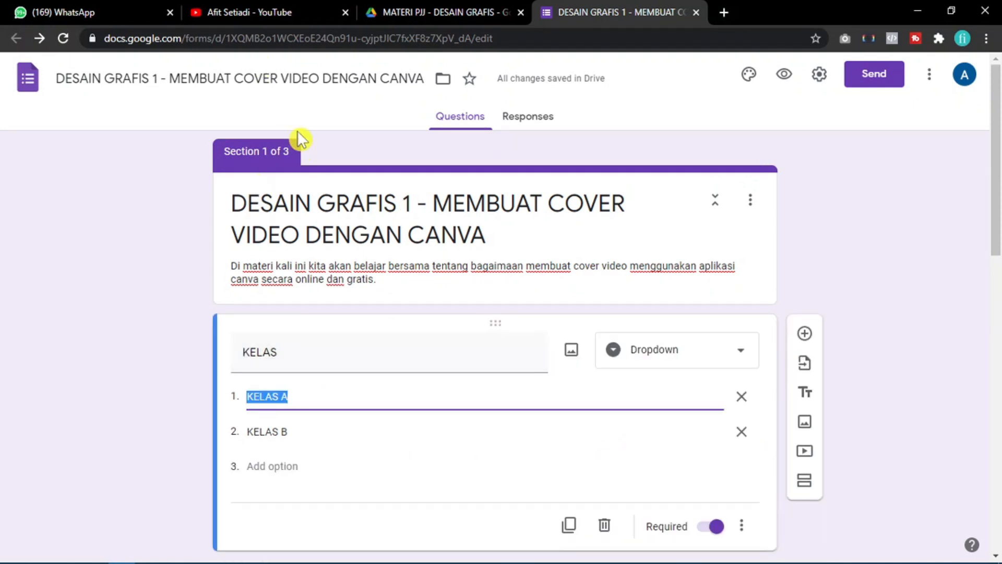
scroll(995, 246, "down", 1)
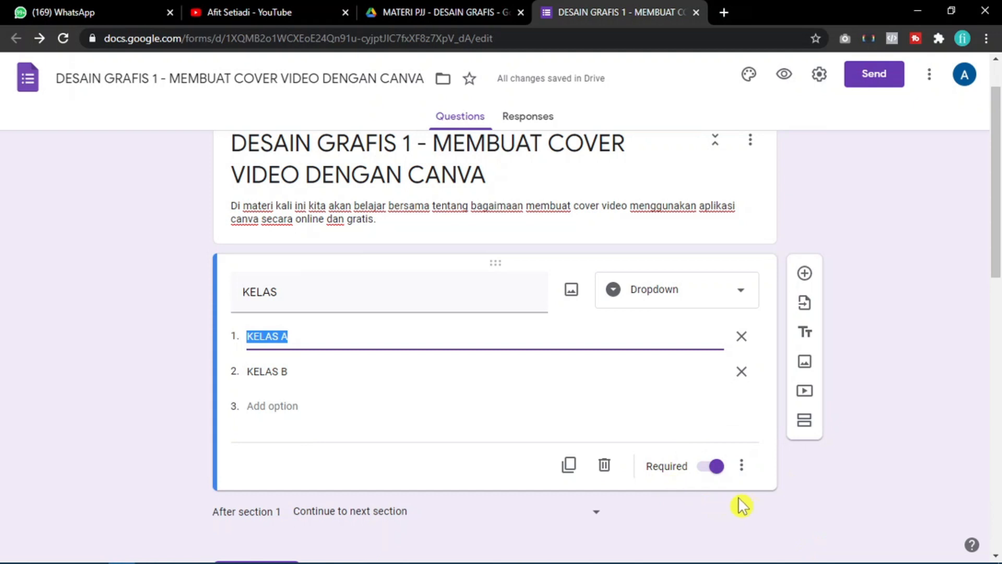
left_click(746, 468)
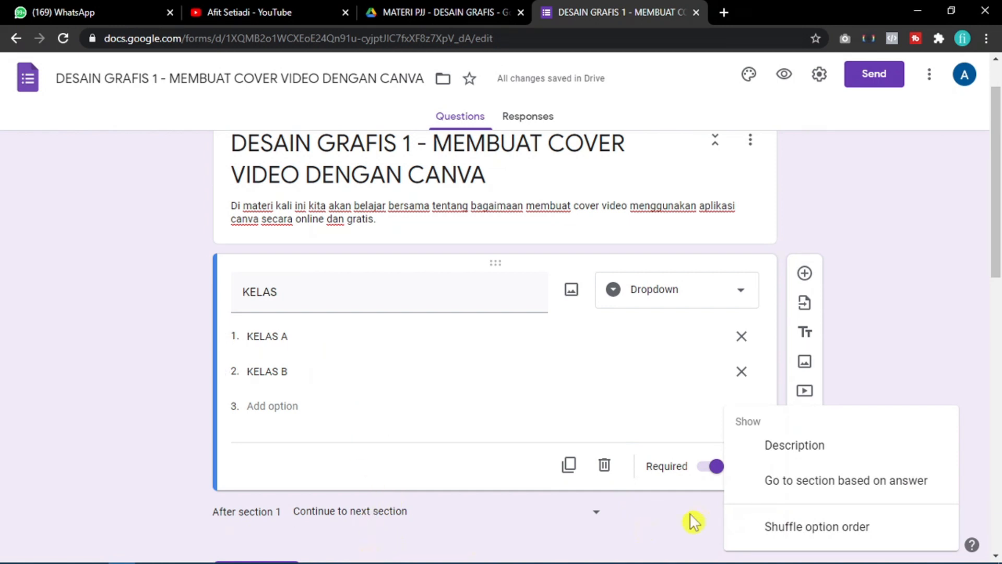
left_click(837, 490)
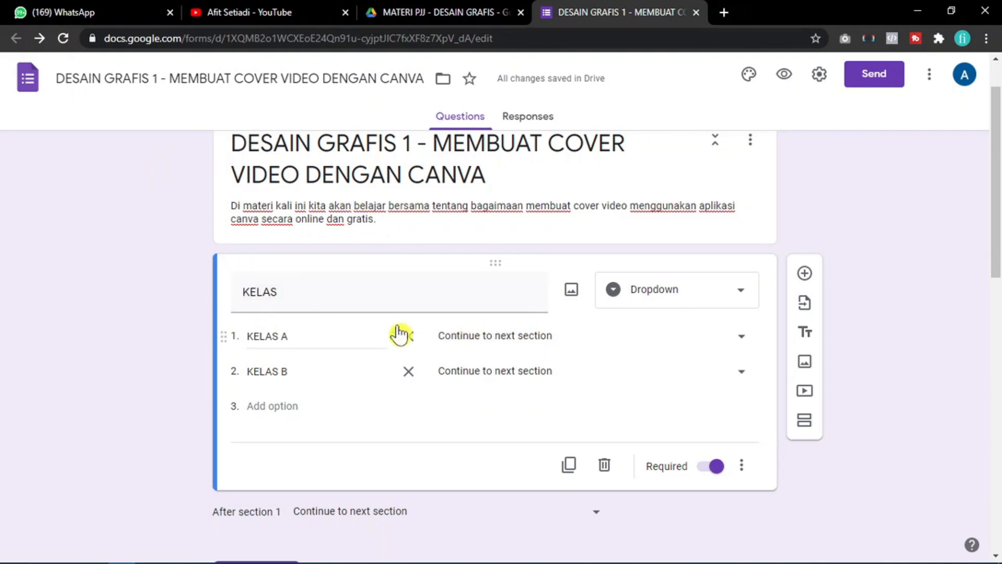
- Route the KELAS A answer to section 2 (KELAS A) and the KELAS B answer to section 3 (KELAS B)
left_click(611, 339)
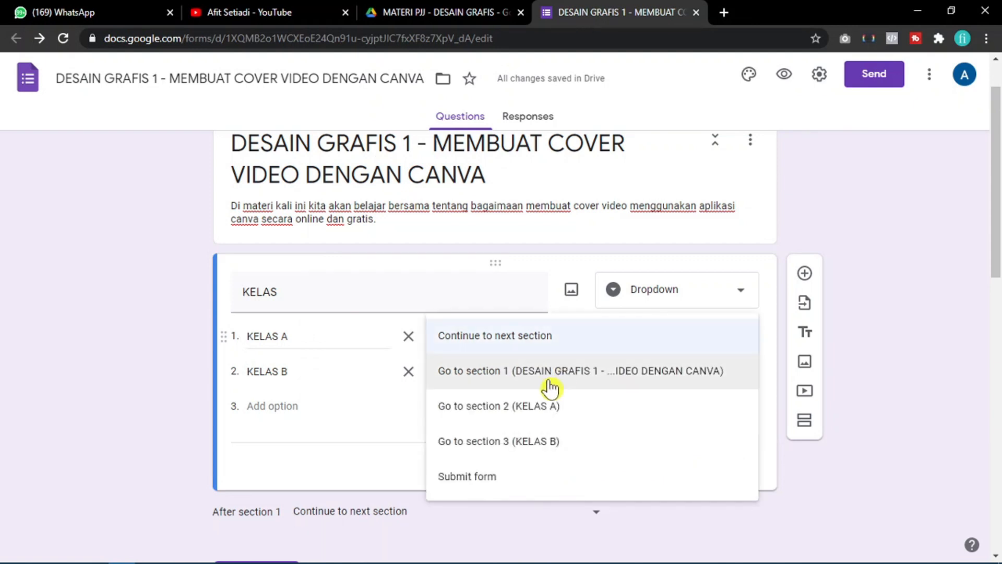
left_click(537, 414)
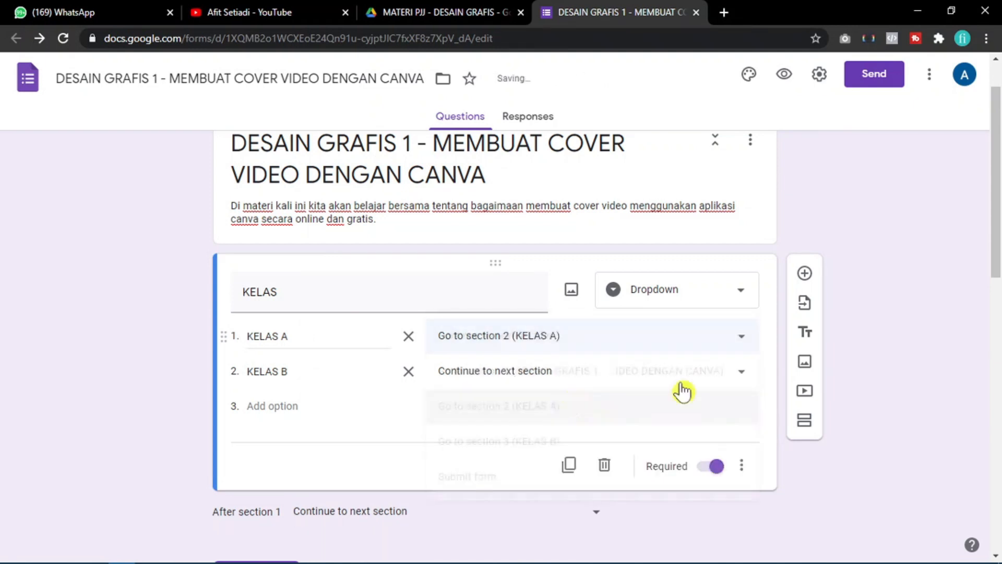
left_click_drag(997, 197, 997, 357)
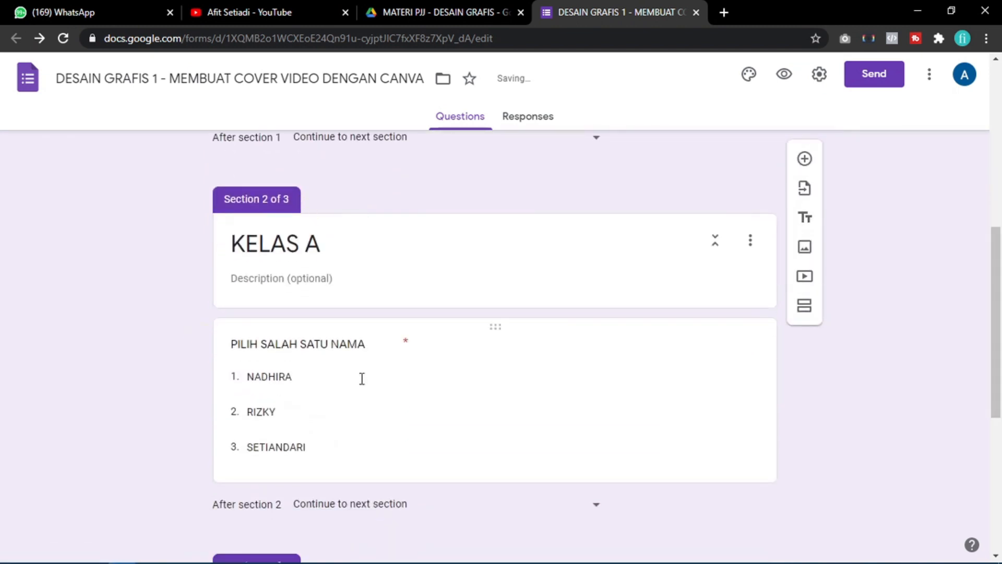
left_click_drag(997, 305, 997, 167)
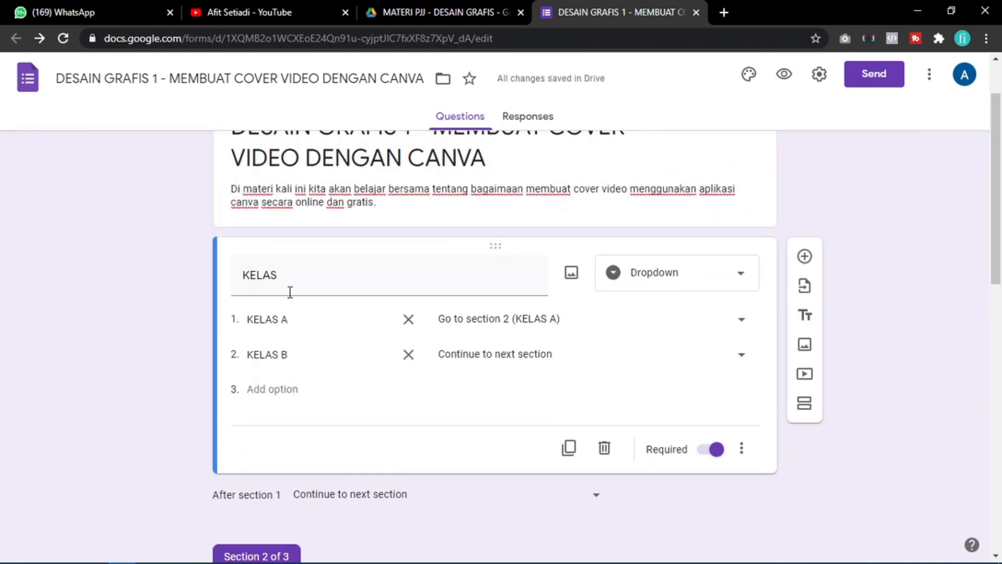
triple_click(296, 356)
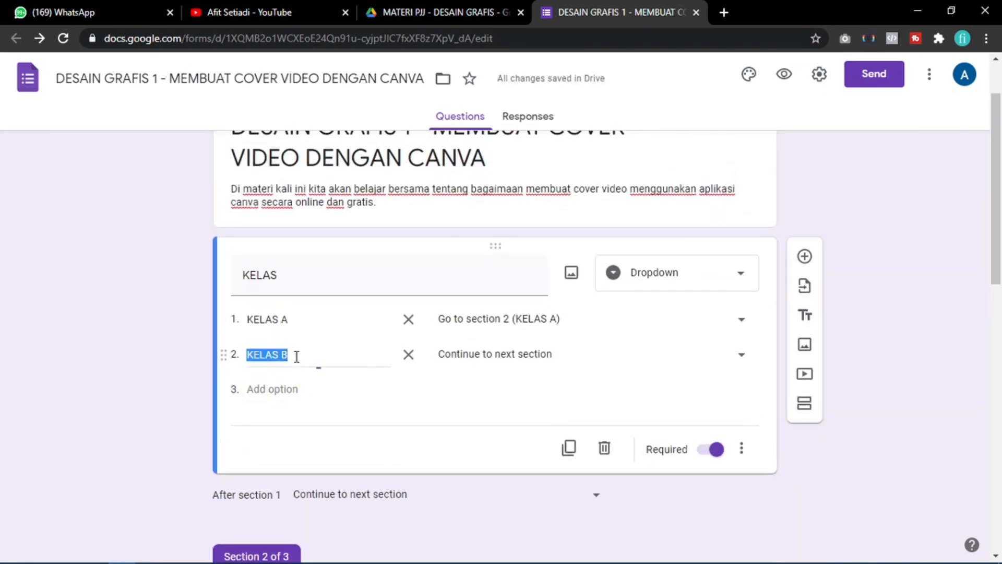
left_click(568, 357)
left_click(548, 459)
- Preview the form and test its branching by answering KELAS B and choosing the third student name in that class's section
left_click_drag(997, 149, 996, 88)
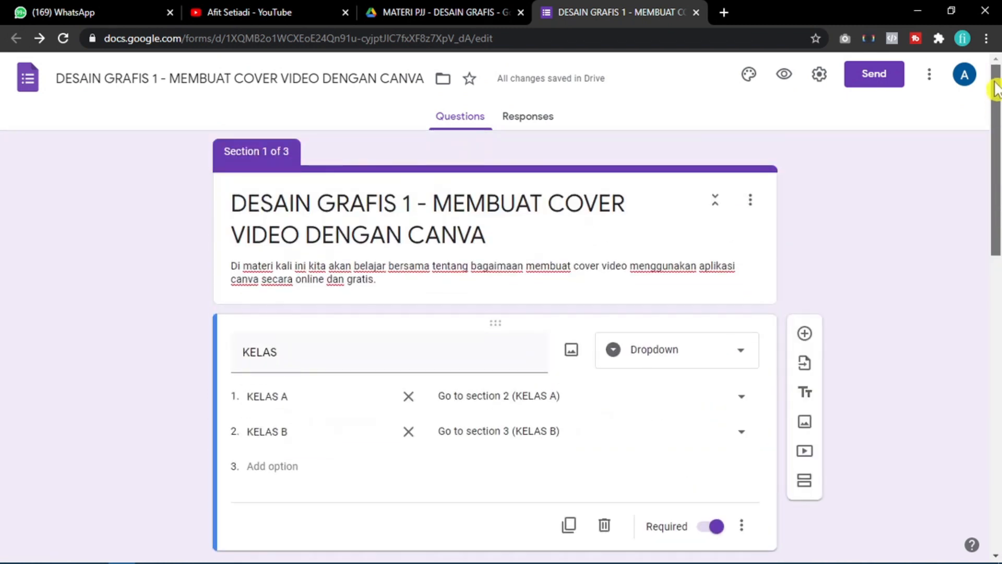
left_click(784, 75)
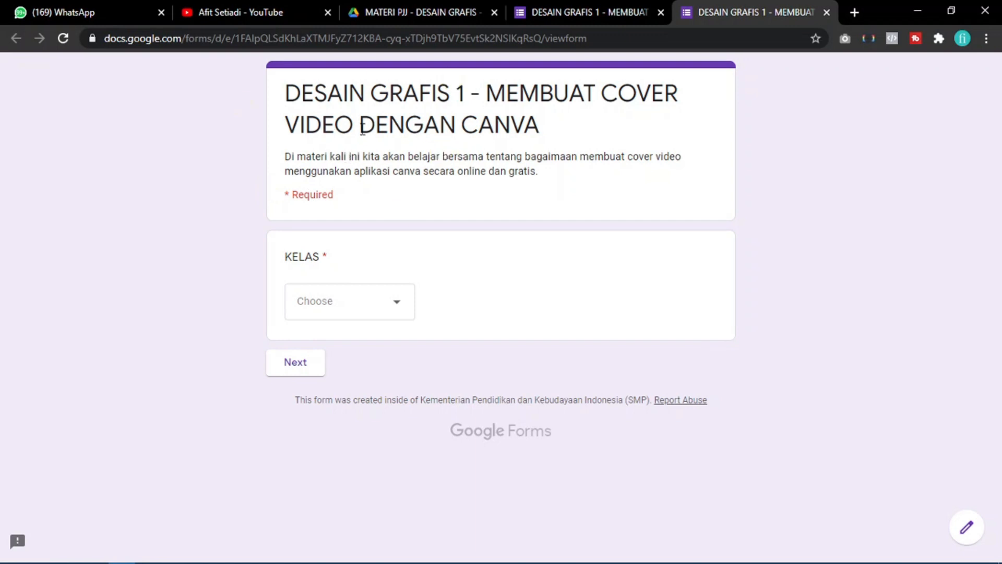
left_click(340, 306)
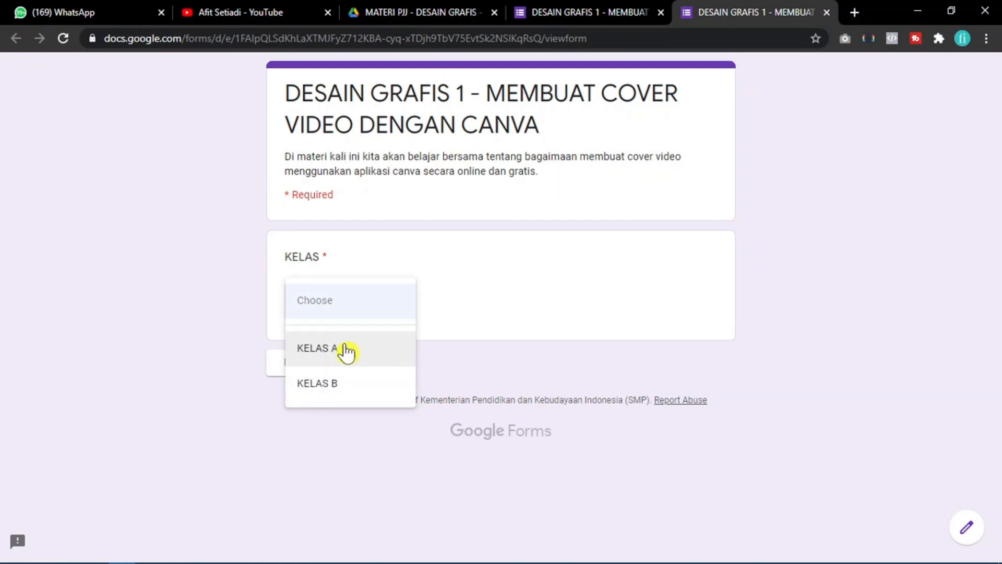
left_click(343, 381)
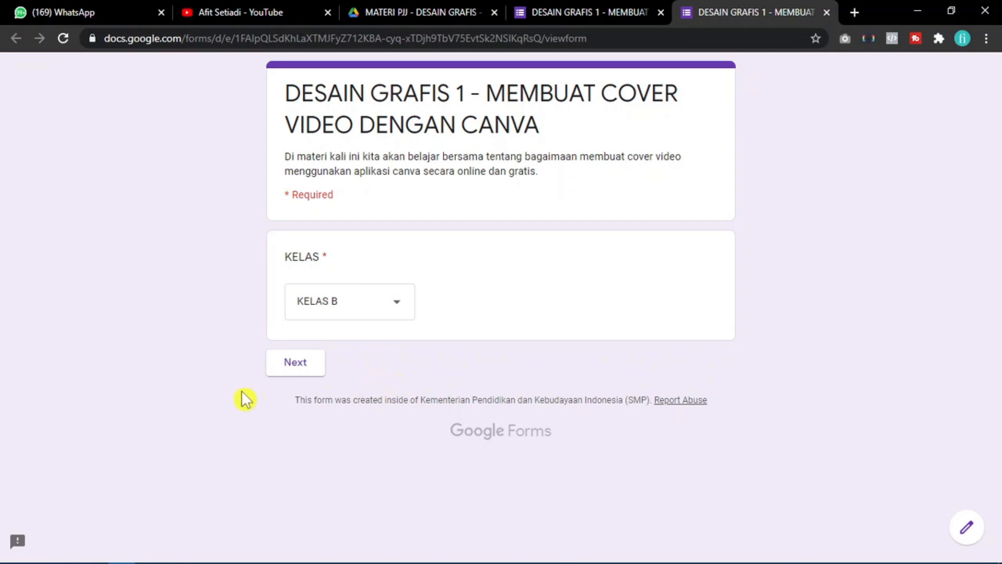
left_click(274, 371)
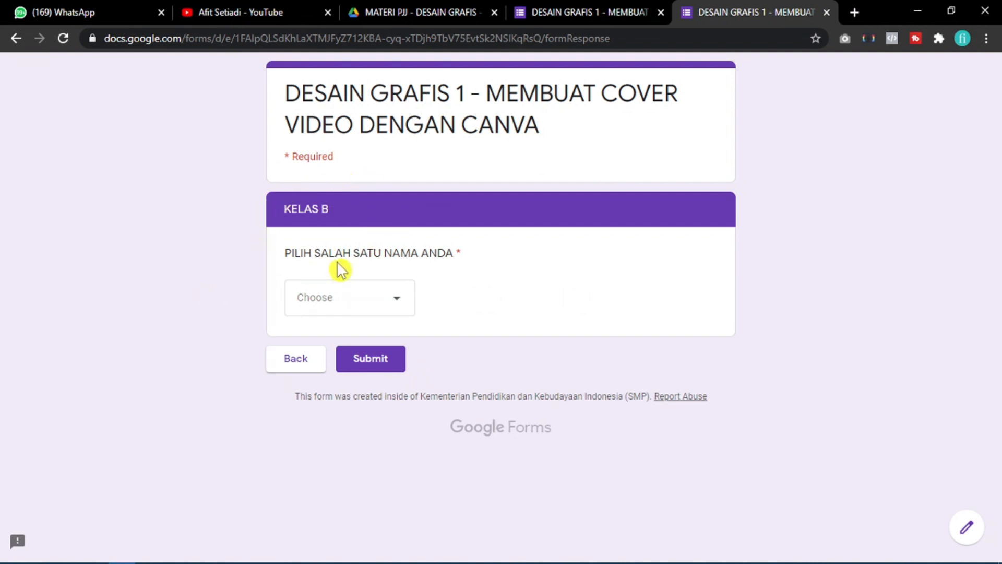
left_click(351, 310)
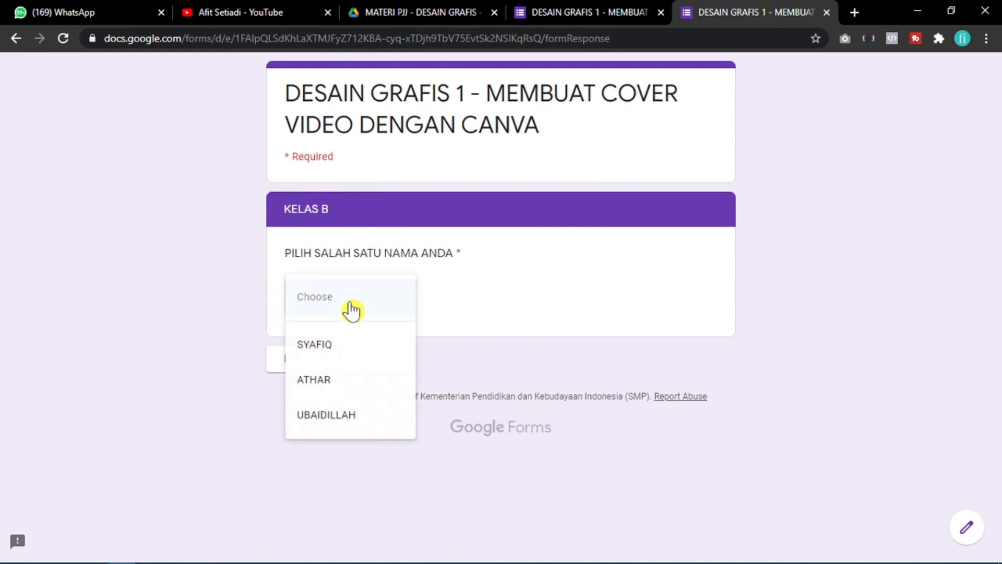
left_click(338, 418)
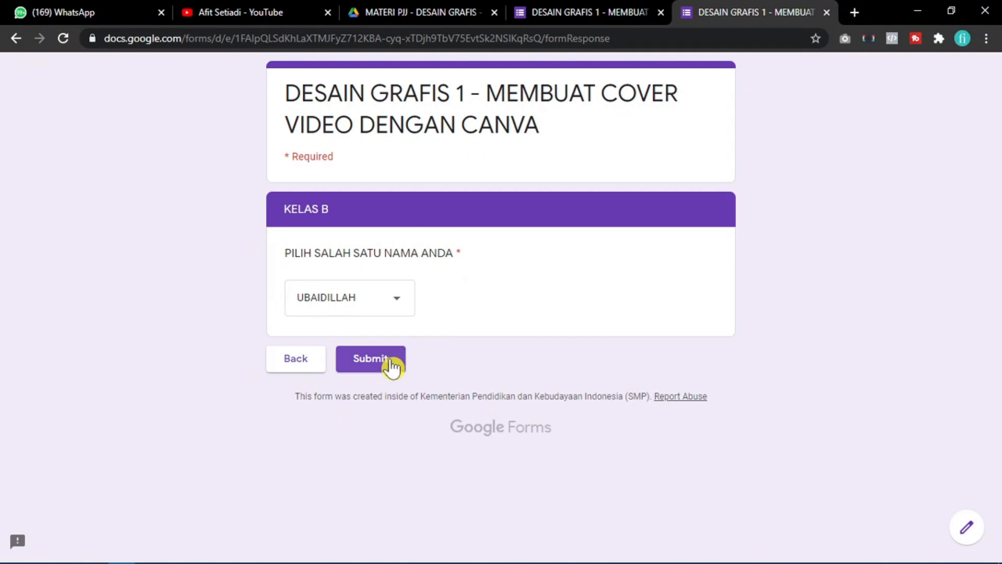
- Return from the preview to the form's editing page
left_click(597, 10)
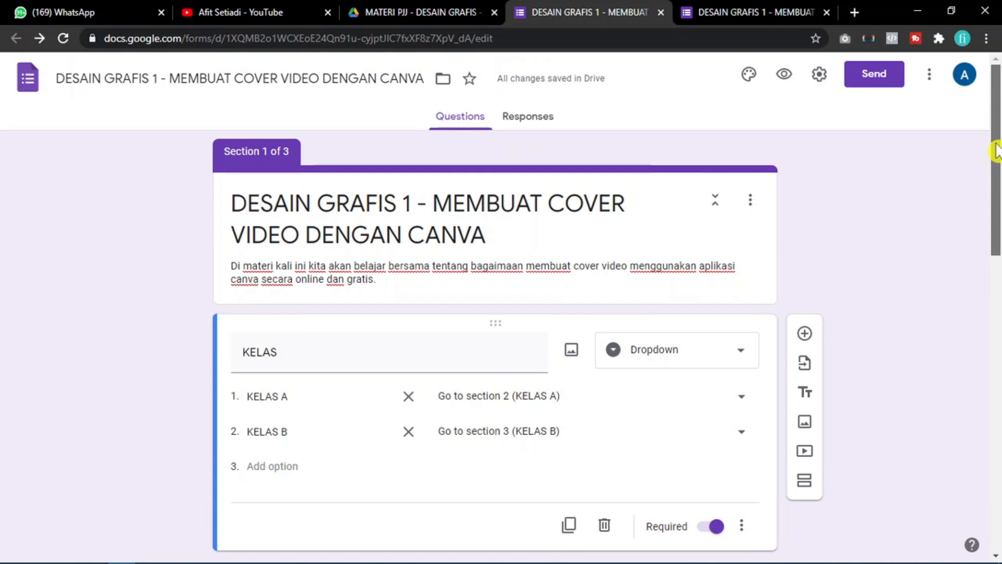
left_click_drag(996, 151, 997, 131)
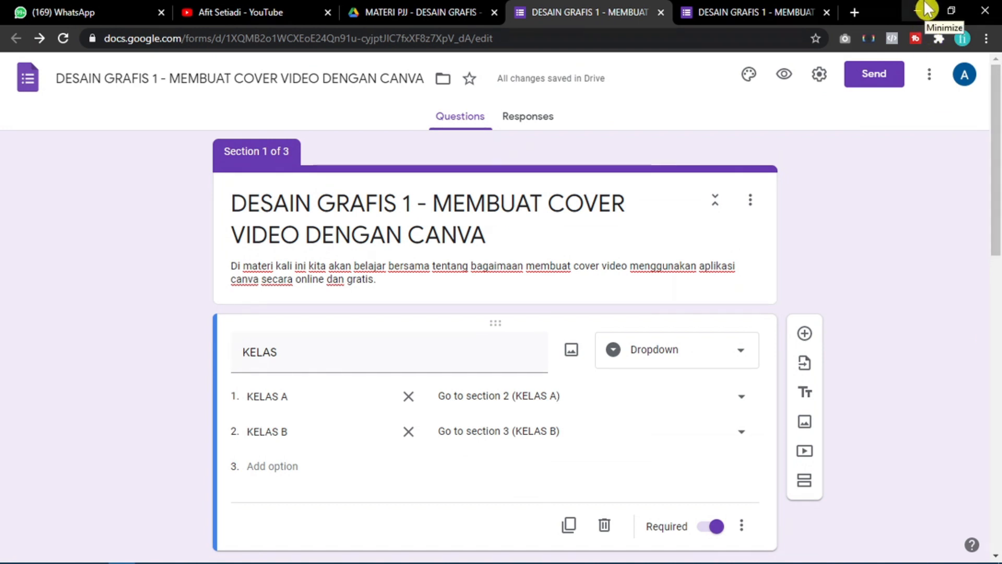
left_click_drag(996, 189, 989, 112)
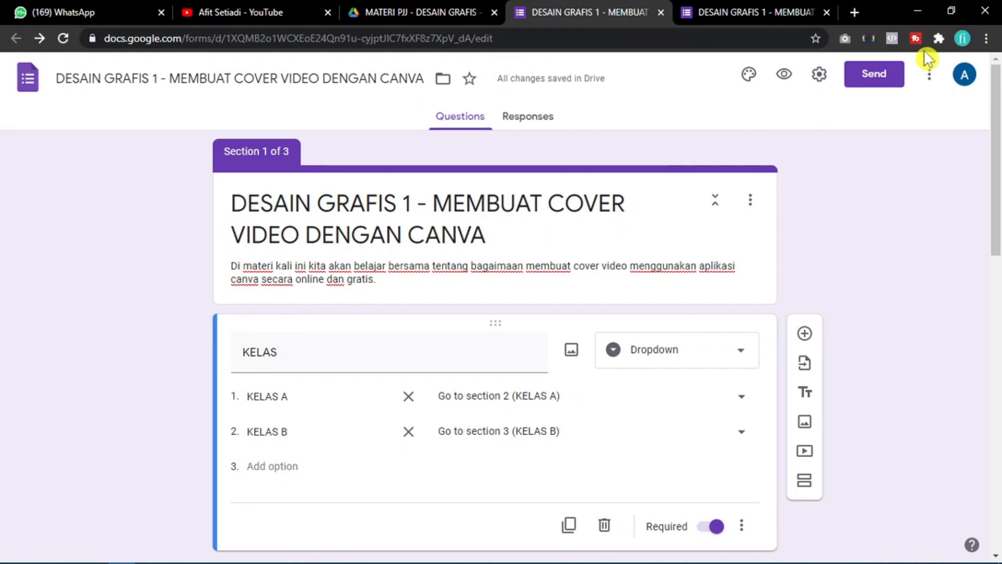
left_click(917, 12)
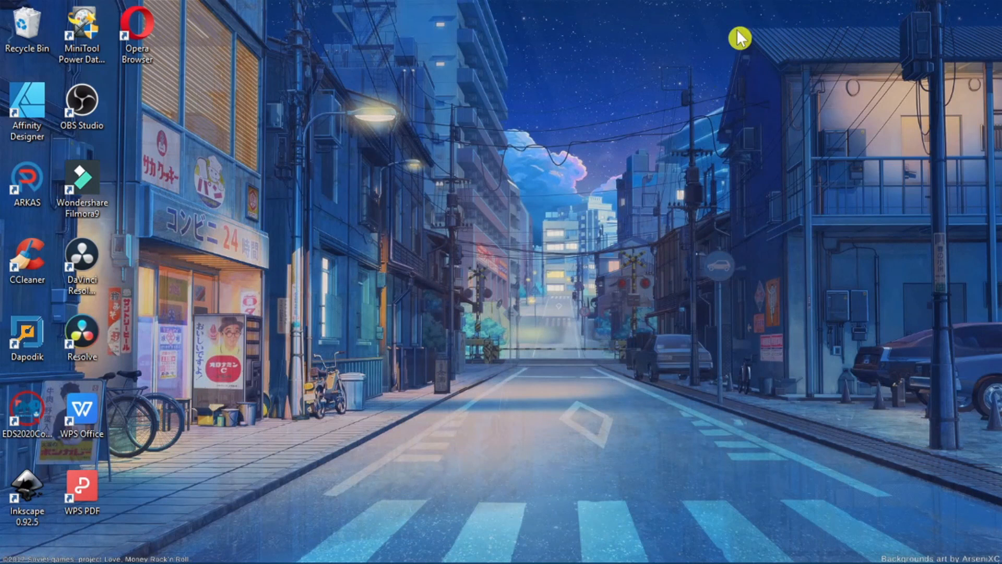
left_click(689, 240)
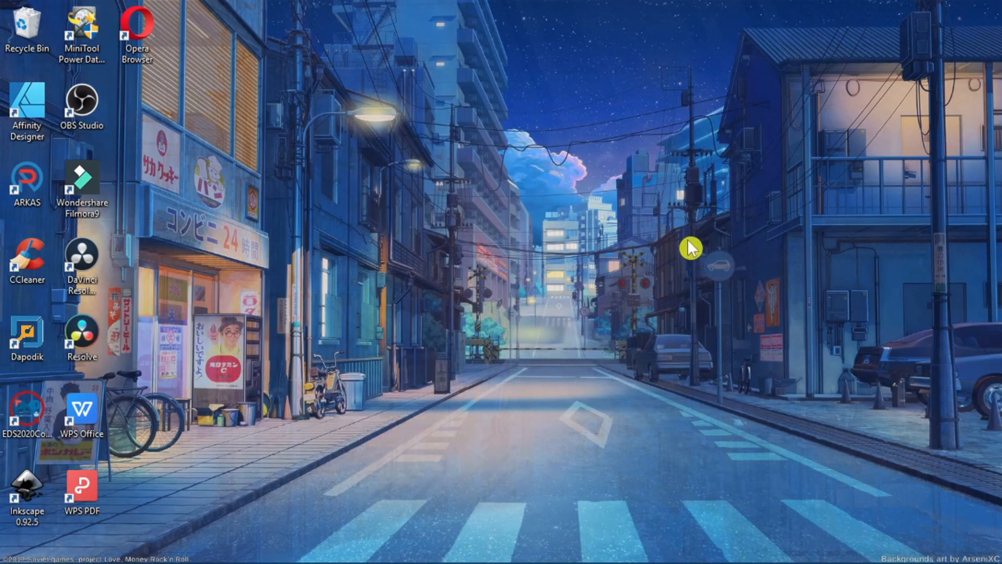
mouse_move(476, 552)
left_click(256, 554)
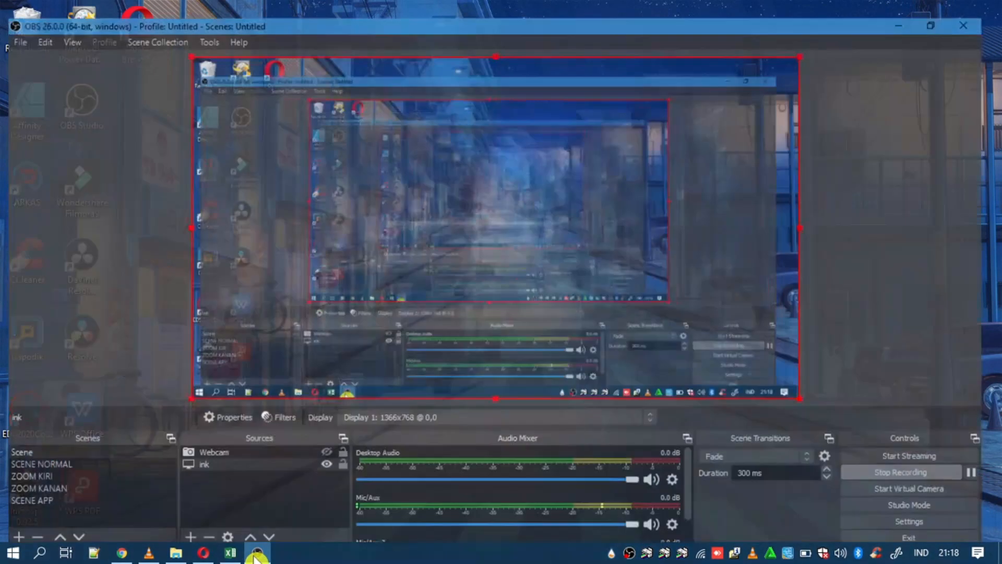
left_click(913, 467)
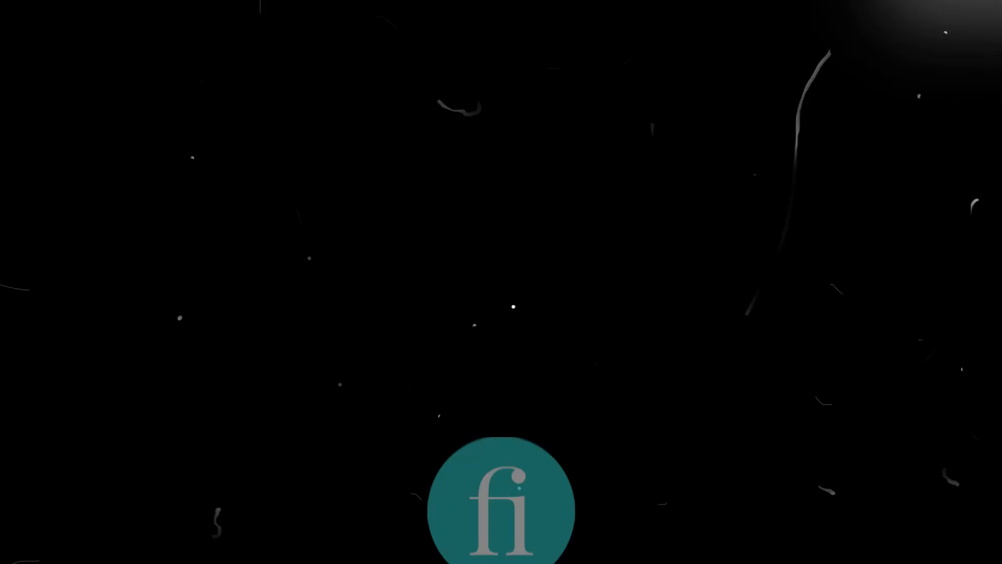